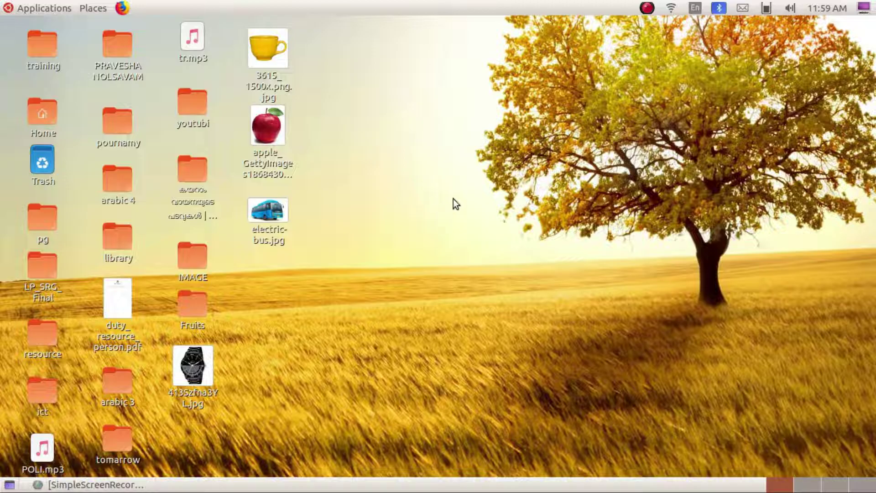
- Launch Firefox from the launcher in the top panel
{"action": "left_click", "coordinate": [122, 9]}
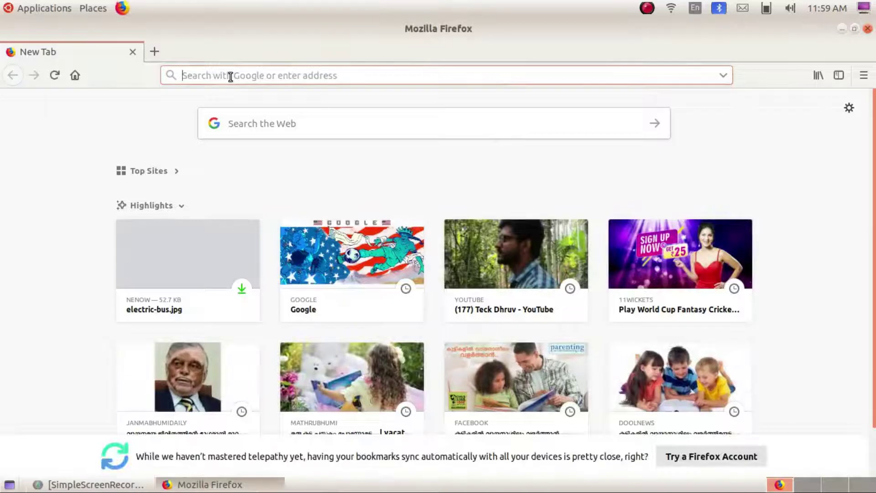
- Open google.com and search for 'sammathi school election software' using the 'sa' suggestion
{"action": "type", "text": "google.com/"}
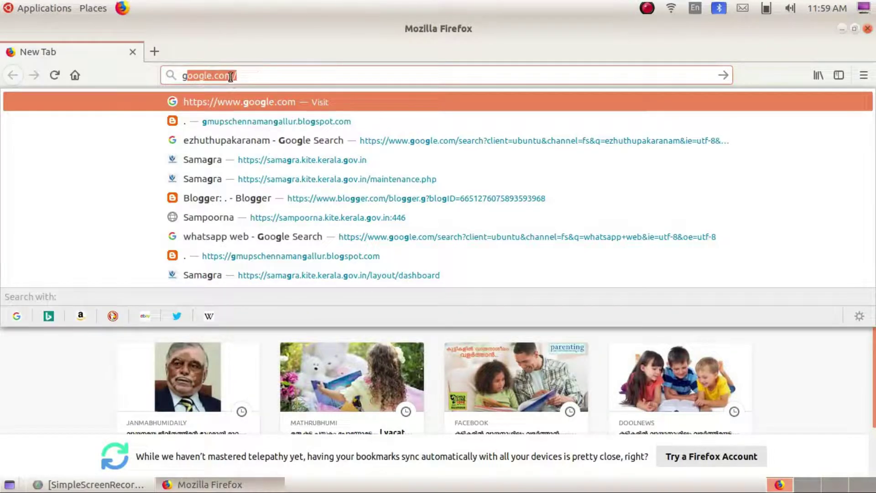
{"action": "key", "text": "Return"}
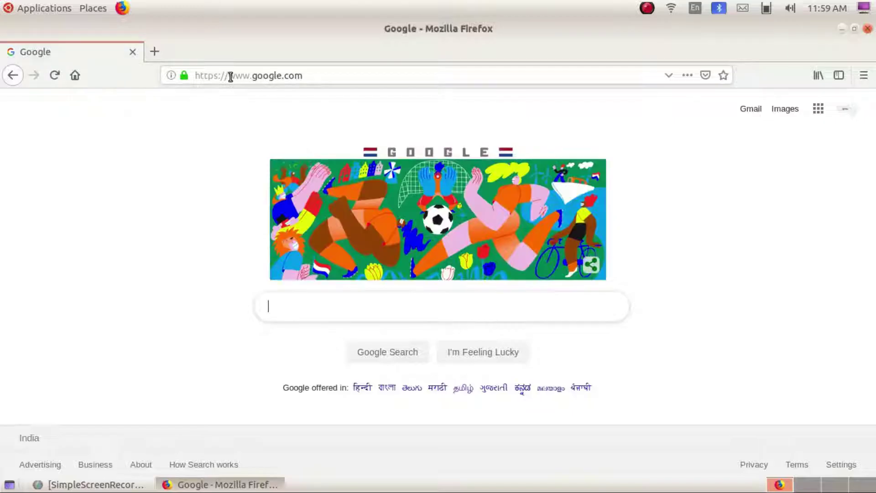
{"action": "type", "text": "sa"}
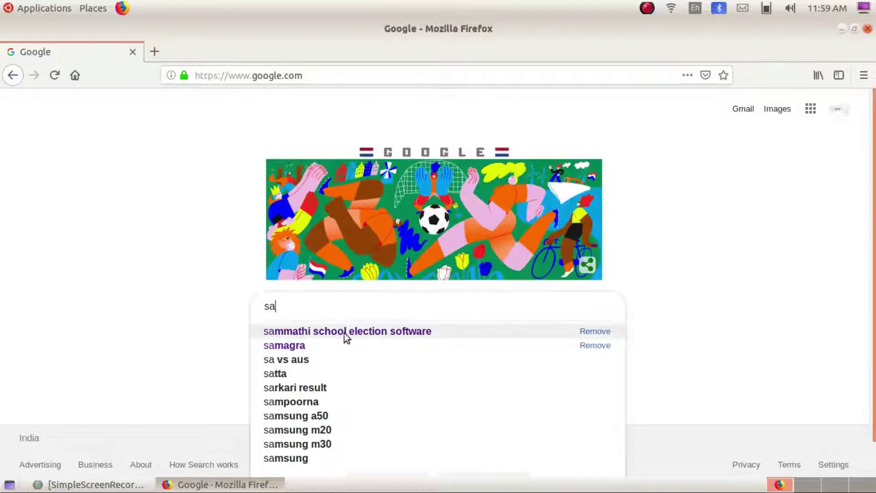
{"action": "left_click", "coordinate": [396, 333]}
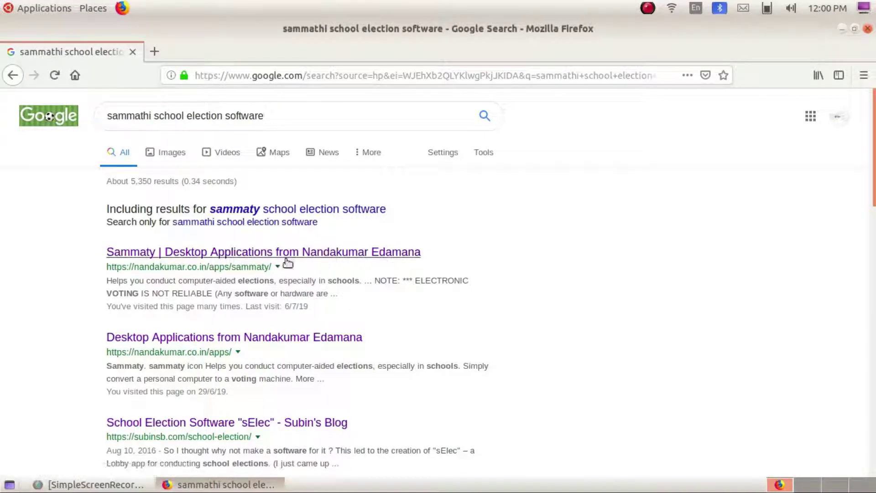
- Open the Sammaty desktop applications result and go to its Downloads section for version 1.2.6
{"action": "left_click", "coordinate": [242, 258]}
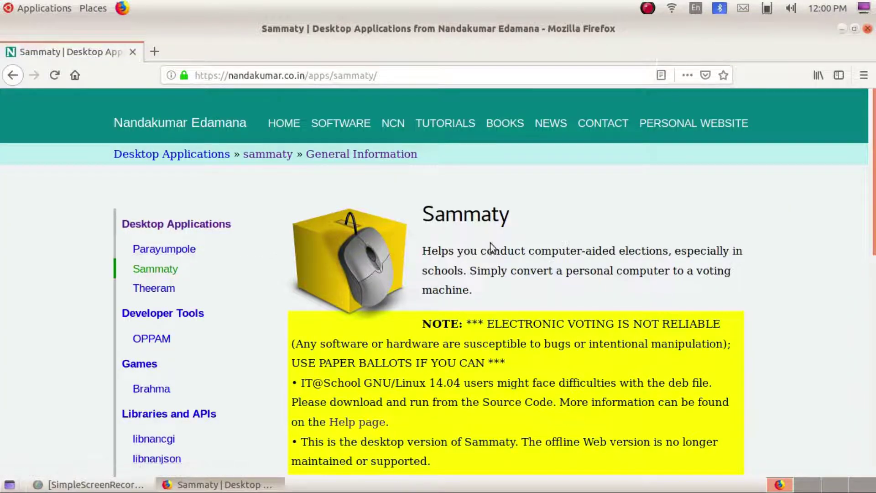
{"action": "scroll", "coordinate": [429, 315], "scroll_direction": "down", "scroll_amount": 3}
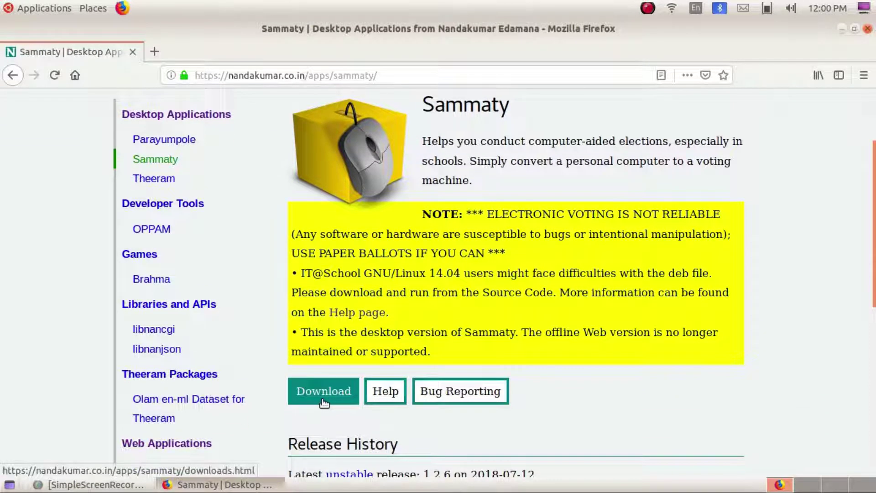
{"action": "left_click", "coordinate": [337, 391]}
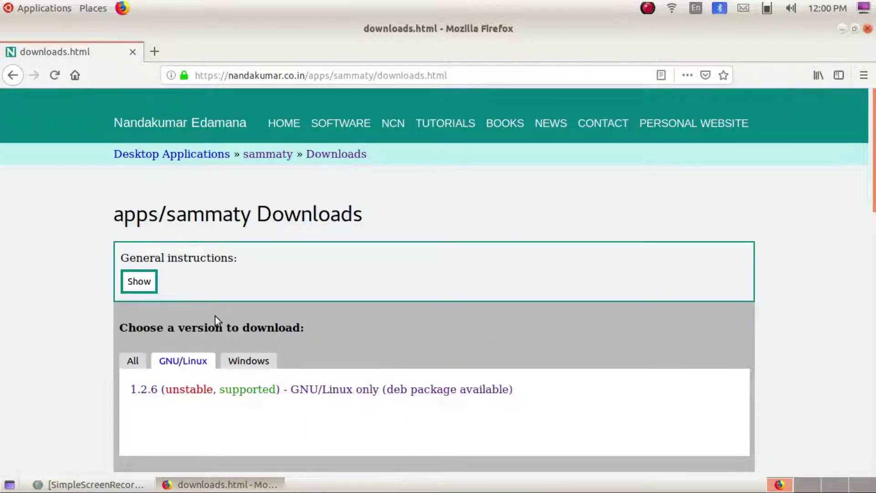
{"action": "scroll", "coordinate": [275, 317], "scroll_direction": "down", "scroll_amount": 3}
{"action": "scroll", "coordinate": [276, 312], "scroll_direction": "down", "scroll_amount": 5}
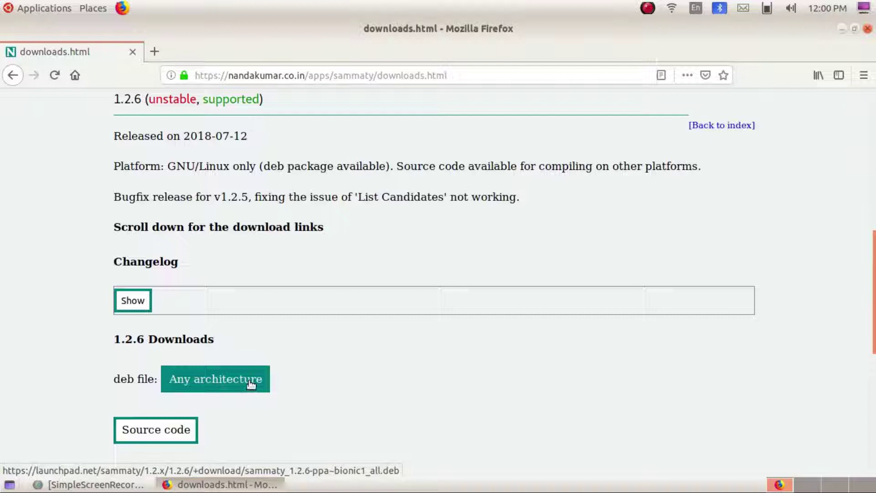
- Save the any-architecture sammaty_1.2.6-ppa~bionic1_all.deb package to the Desktop folder
{"action": "left_click", "coordinate": [206, 377]}
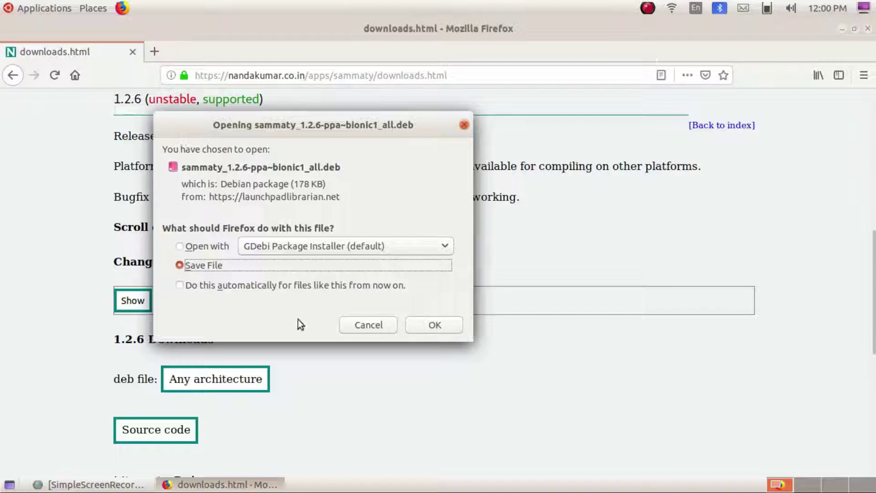
{"action": "left_click", "coordinate": [183, 247]}
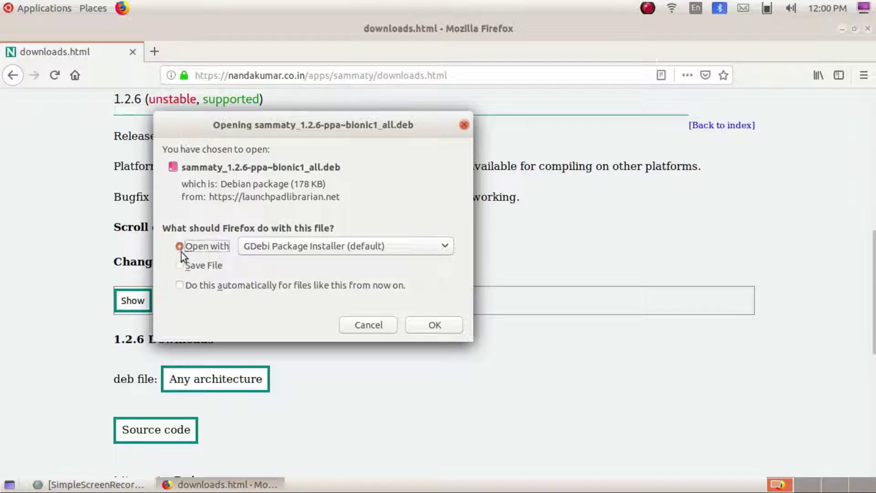
{"action": "left_click", "coordinate": [179, 268]}
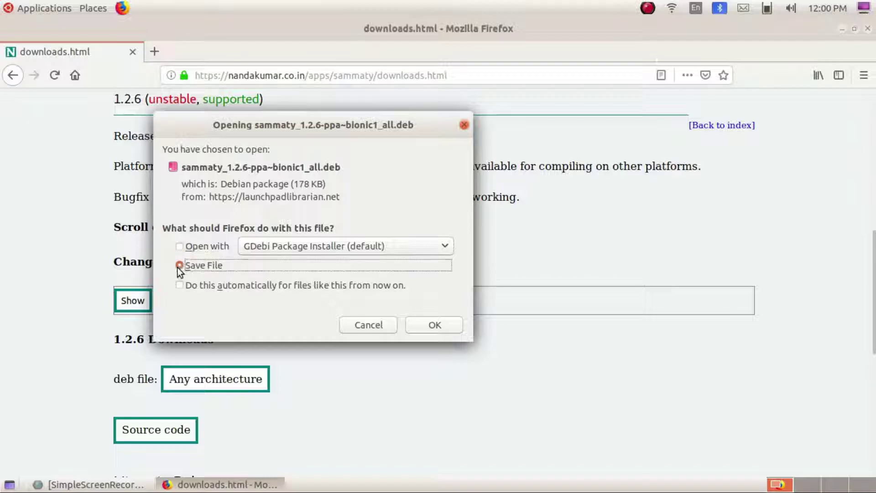
{"action": "left_click", "coordinate": [429, 325]}
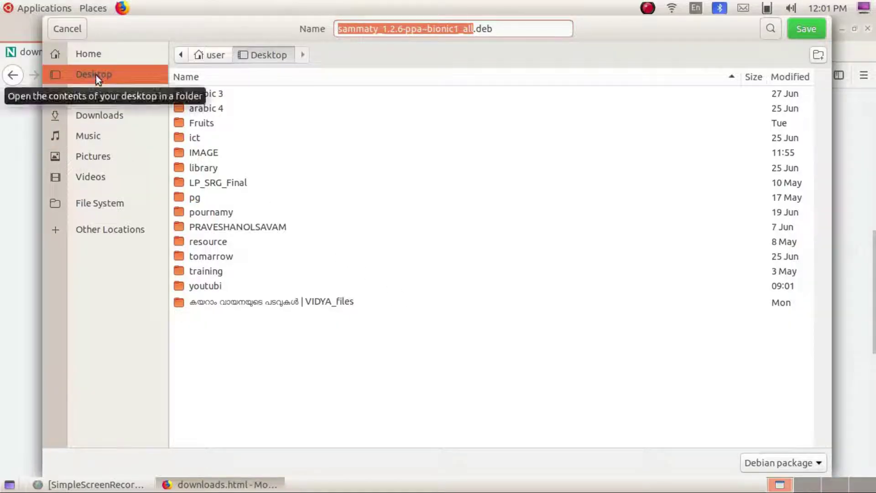
{"action": "left_click", "coordinate": [803, 28]}
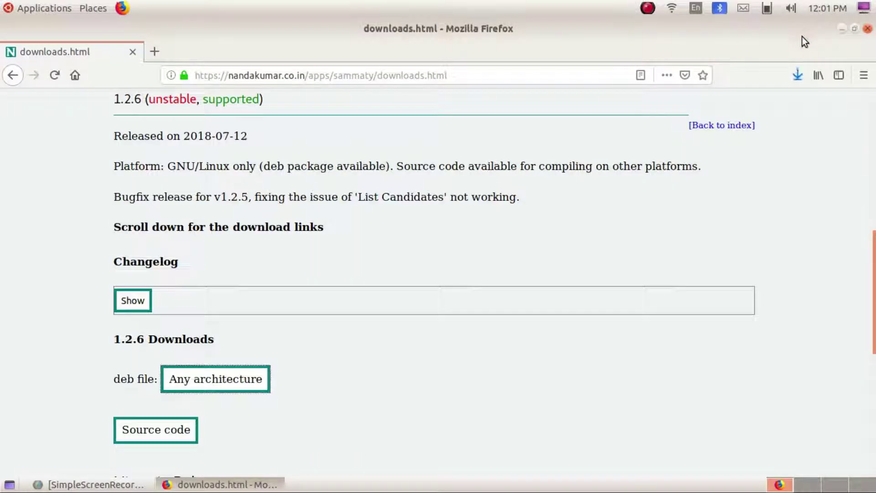
- From Firefox's downloads list, open the Desktop folder holding the sammaty .deb in Files
{"action": "left_click", "coordinate": [798, 76]}
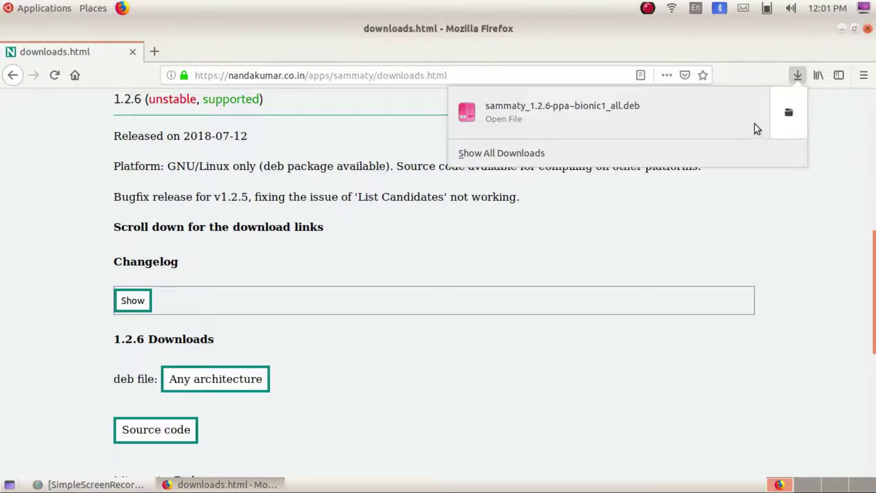
{"action": "left_click", "coordinate": [790, 113]}
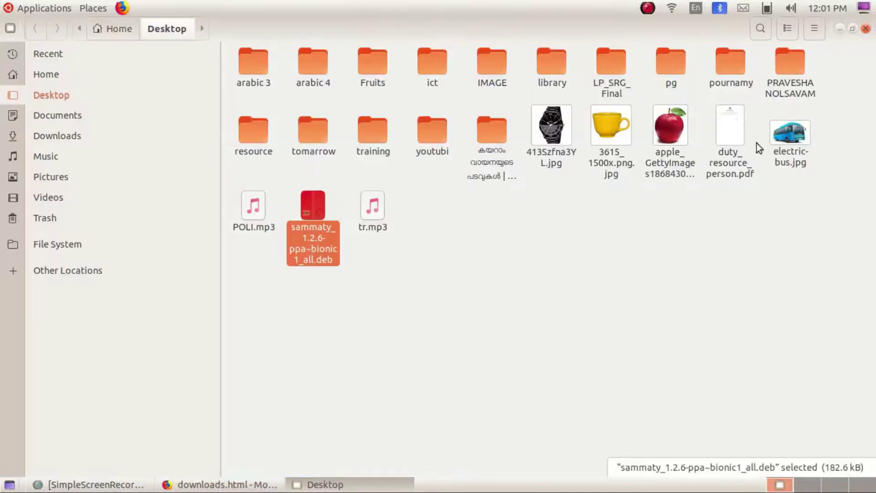
- Clear the selection and bring up the context menu for sammaty_1.2.6-ppa~bionic1_all.deb
{"action": "left_click", "coordinate": [300, 299]}
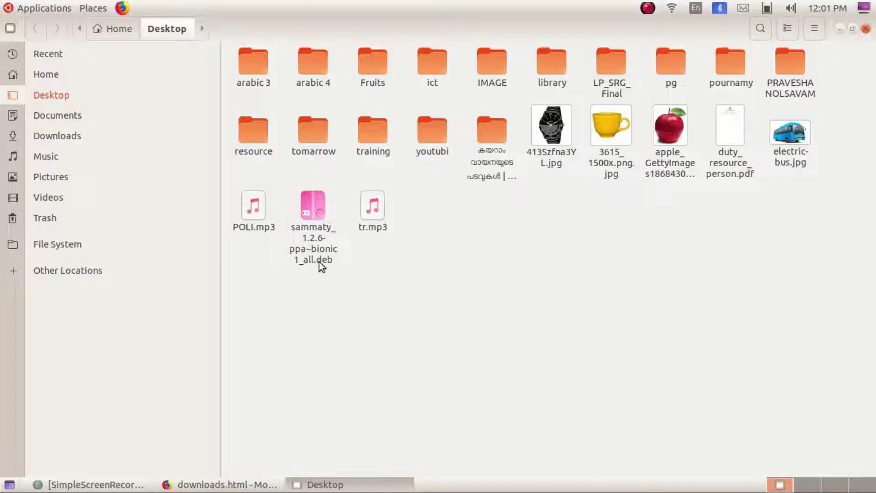
{"action": "right_click", "coordinate": [313, 228]}
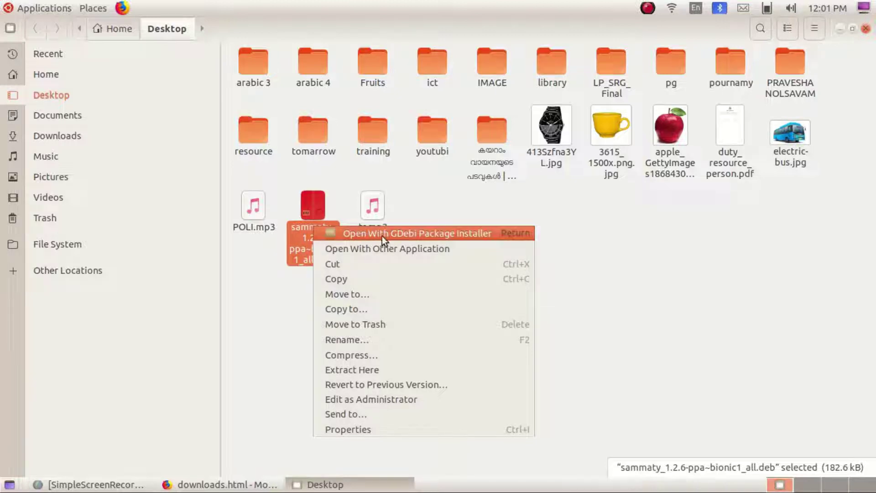
- Open the sammaty .deb with GDebi Package Installer, centre the window, and start the installation
{"action": "left_click", "coordinate": [433, 233]}
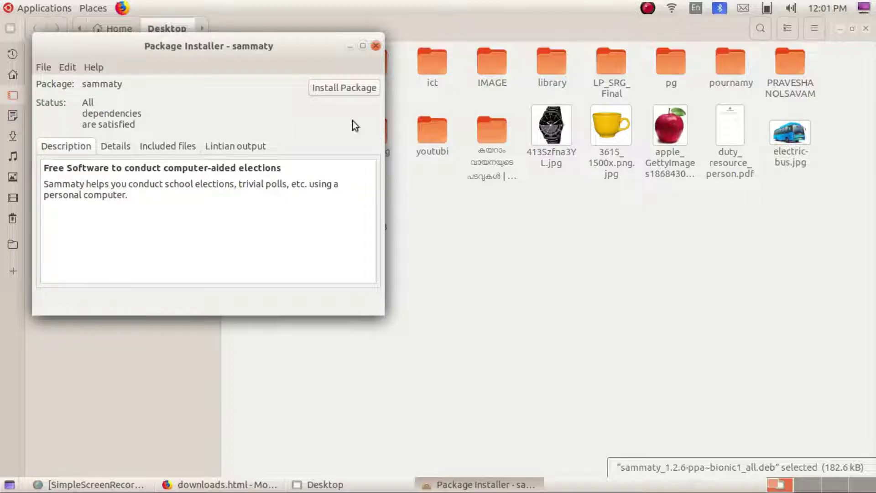
{"action": "left_click_drag", "start_coordinate": [246, 45], "coordinate": [466, 146]}
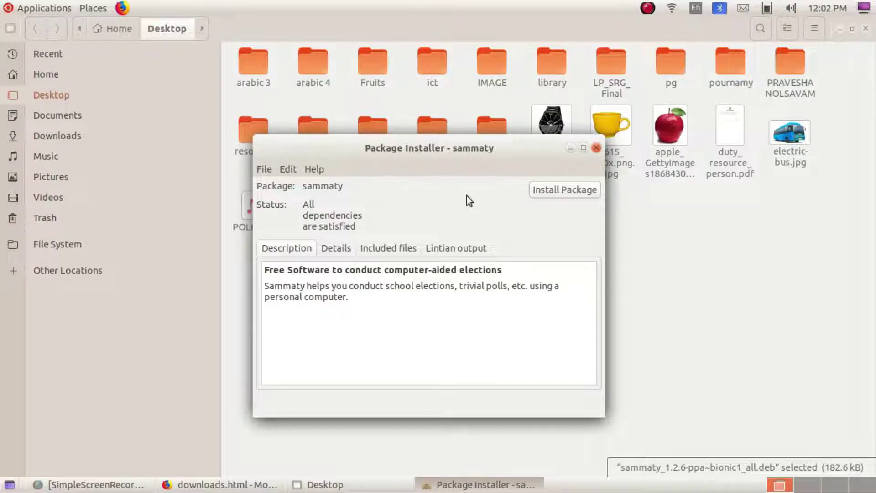
{"action": "left_click", "coordinate": [575, 194]}
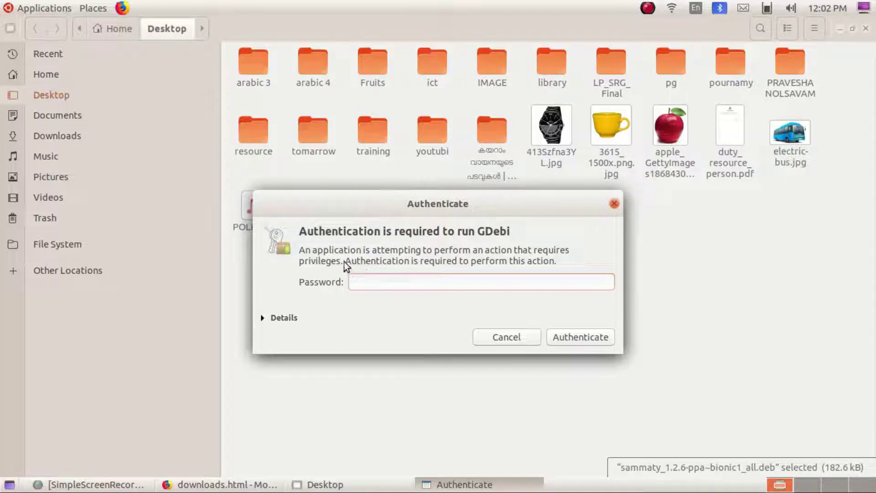
- Authenticate with the account password, let sammaty 1.2.6 finish installing, then close GDebi
{"action": "left_click_drag", "start_coordinate": [349, 203], "coordinate": [354, 201]}
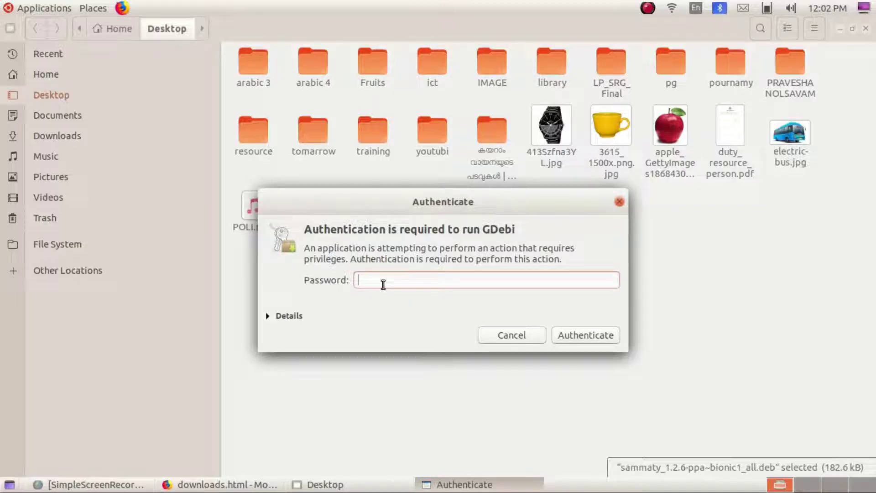
{"action": "type", "text": "••••••"}
{"action": "left_click", "coordinate": [586, 335]}
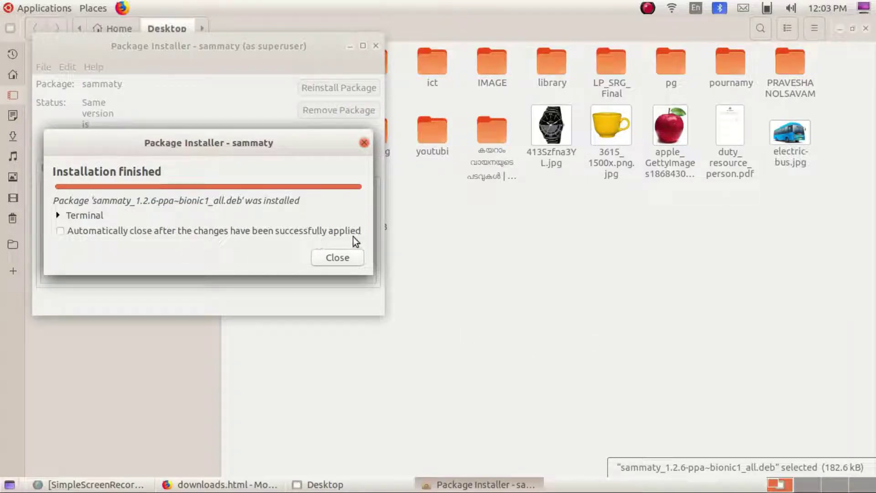
{"action": "left_click", "coordinate": [338, 259]}
{"action": "left_click_drag", "start_coordinate": [257, 45], "coordinate": [475, 136]}
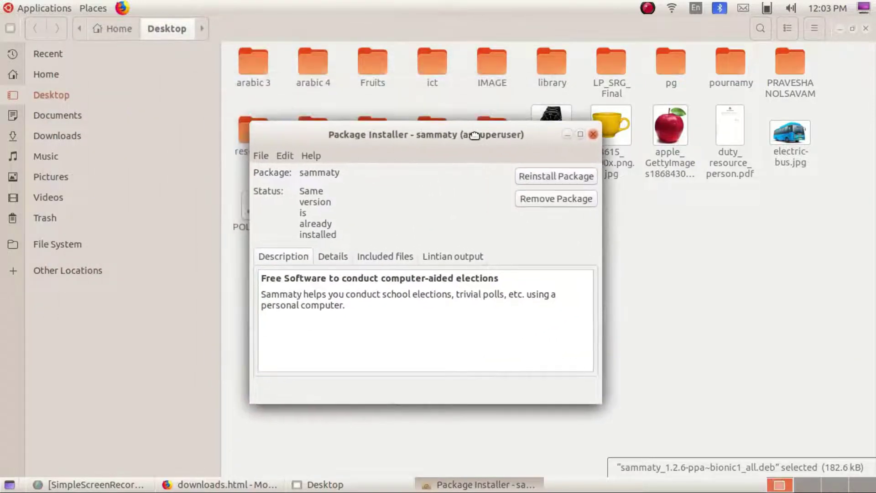
{"action": "left_click", "coordinate": [593, 134]}
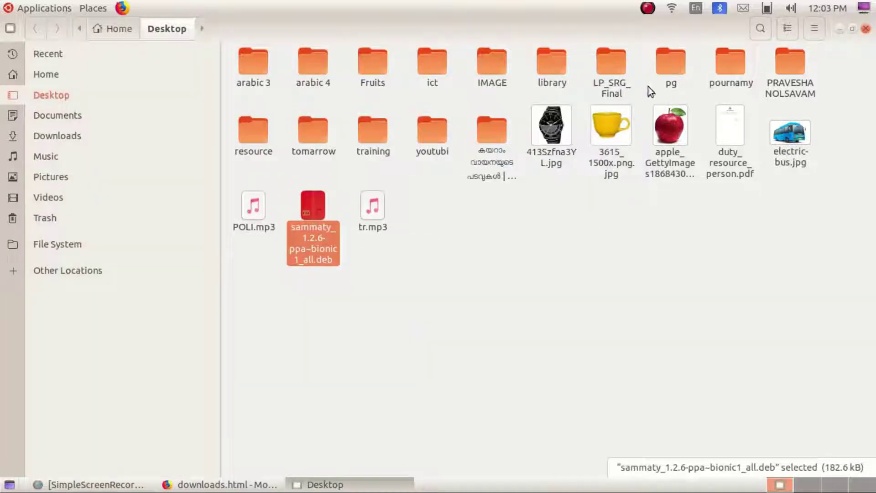
- Close Files and Firefox, then launch Sammaty from Applications > Accessories
{"action": "left_click", "coordinate": [864, 29]}
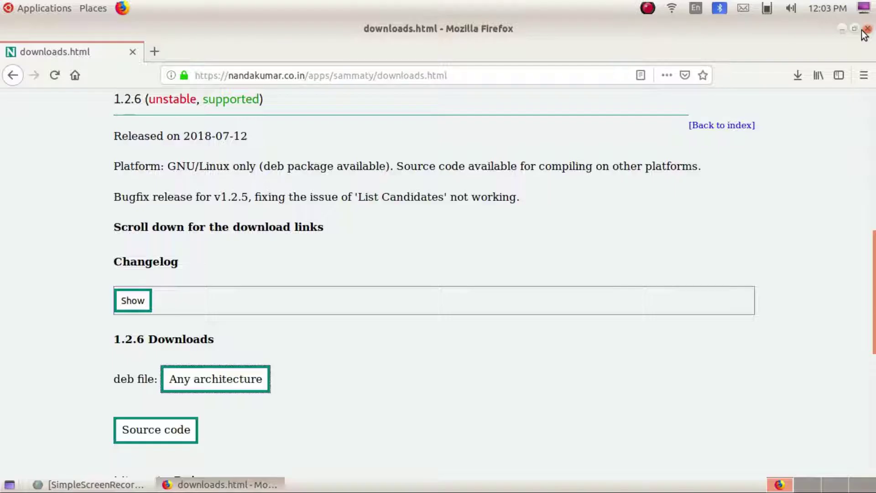
{"action": "left_click", "coordinate": [869, 29]}
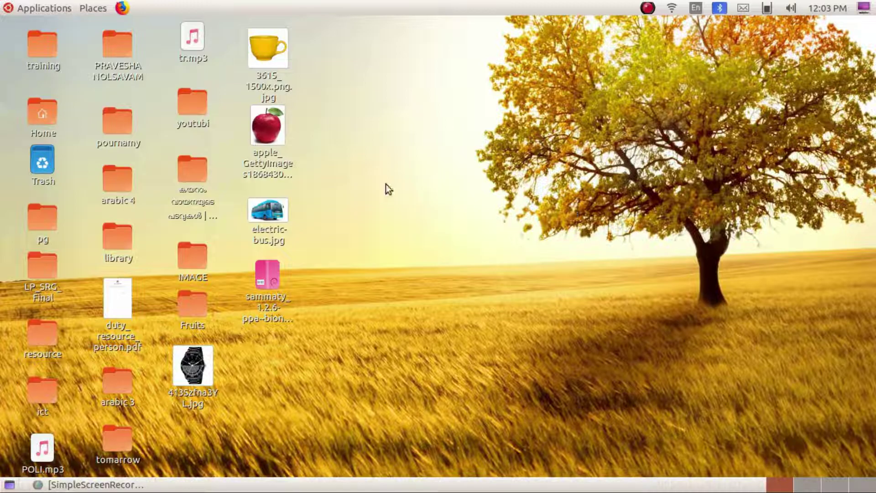
{"action": "left_click", "coordinate": [33, 8]}
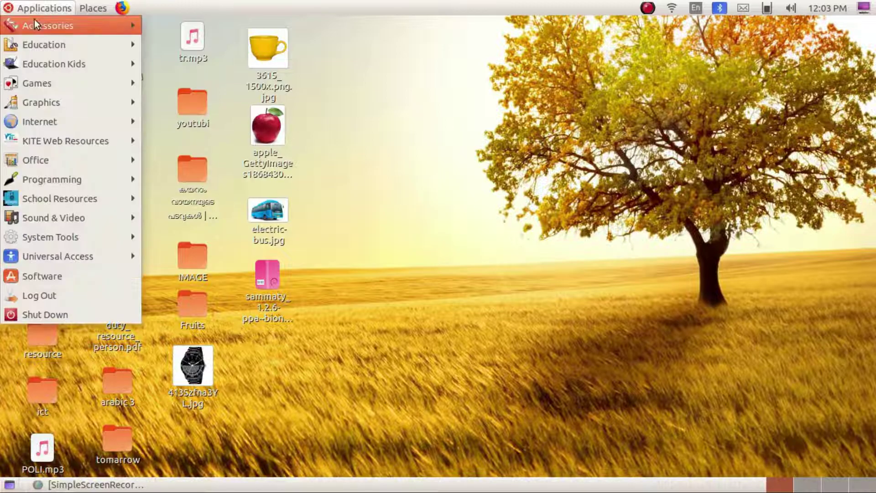
{"action": "mouse_move", "coordinate": [36, 26]}
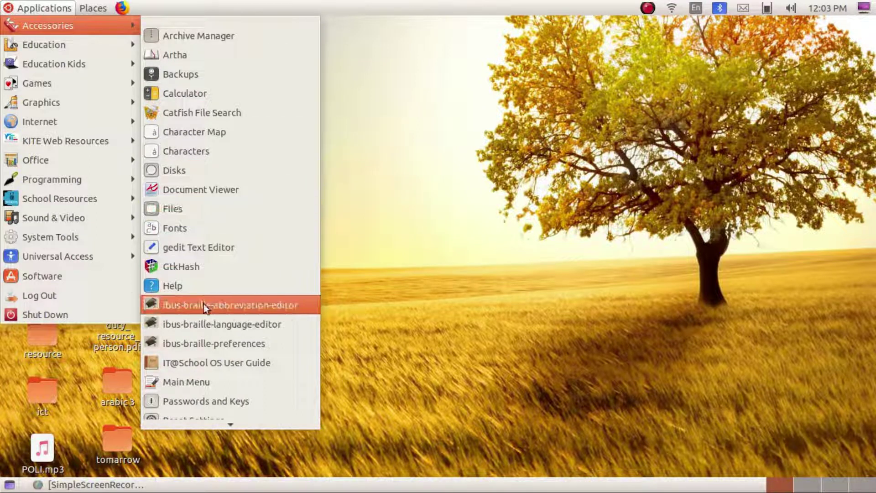
{"action": "scroll", "coordinate": [202, 317], "scroll_direction": "down", "scroll_amount": 2}
{"action": "scroll", "coordinate": [201, 317], "scroll_direction": "down", "scroll_amount": 1}
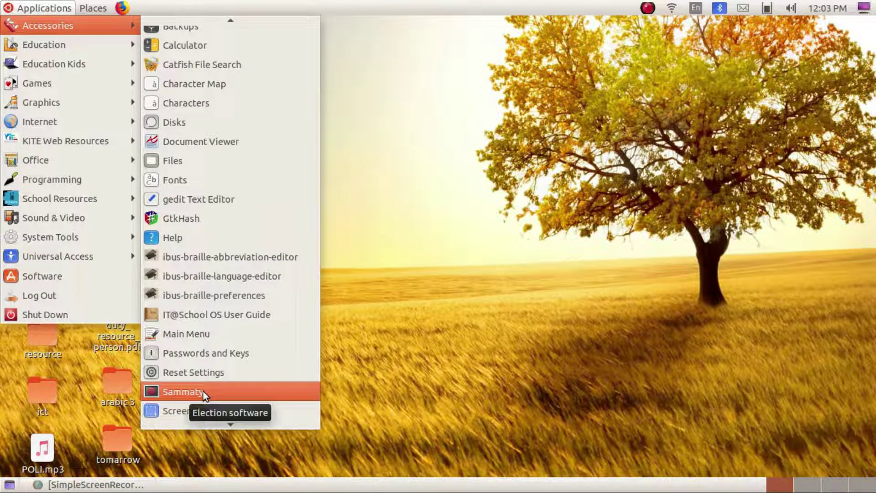
{"action": "left_click", "coordinate": [204, 390]}
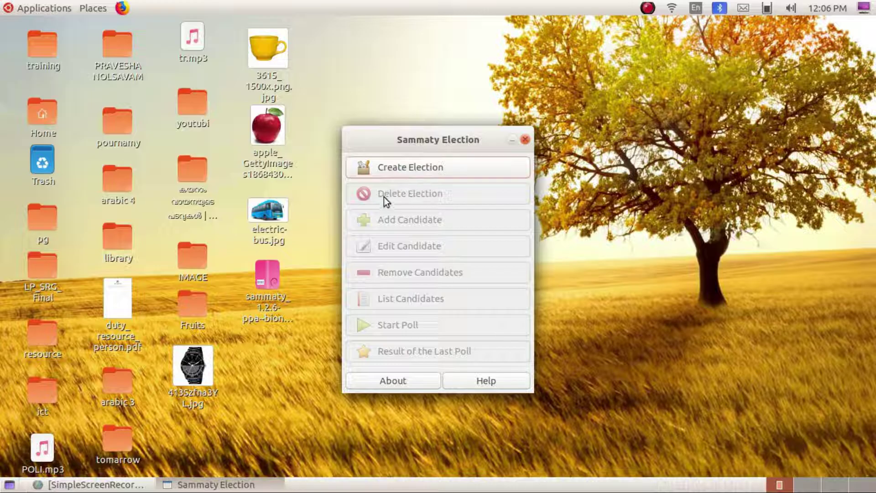
- Create a new election titled 'SCHOOL ELECTION 2019'
{"action": "left_click", "coordinate": [409, 168]}
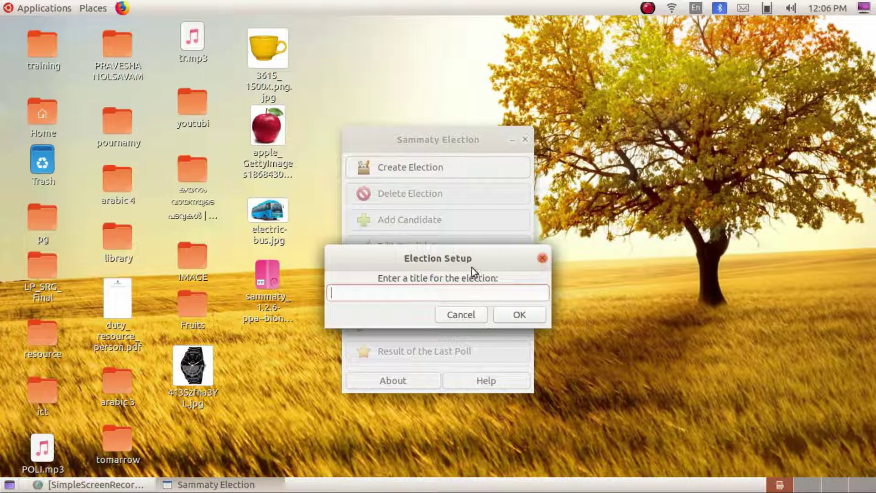
{"action": "left_click_drag", "start_coordinate": [466, 256], "coordinate": [483, 244]}
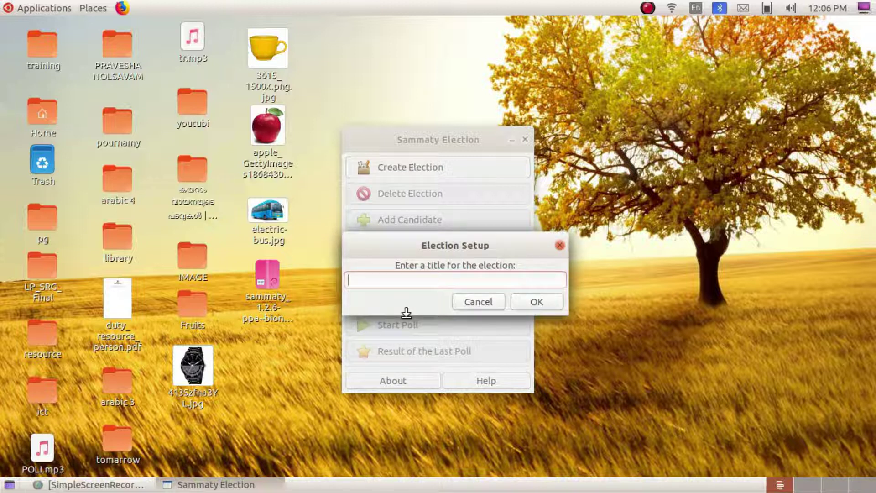
{"action": "type", "text": "S"}
{"action": "type", "text": "C"}
{"action": "type", "text": "H"}
{"action": "type", "text": "OOL E"}
{"action": "type", "text": "L"}
{"action": "type", "text": "E"}
{"action": "key", "text": "BackSpace"}
{"action": "type", "text": "EC"}
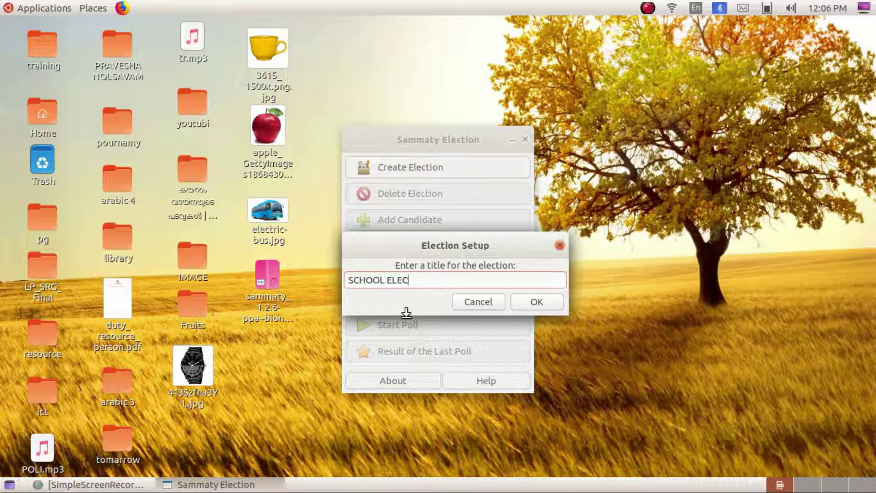
{"action": "type", "text": "TION 2019"}
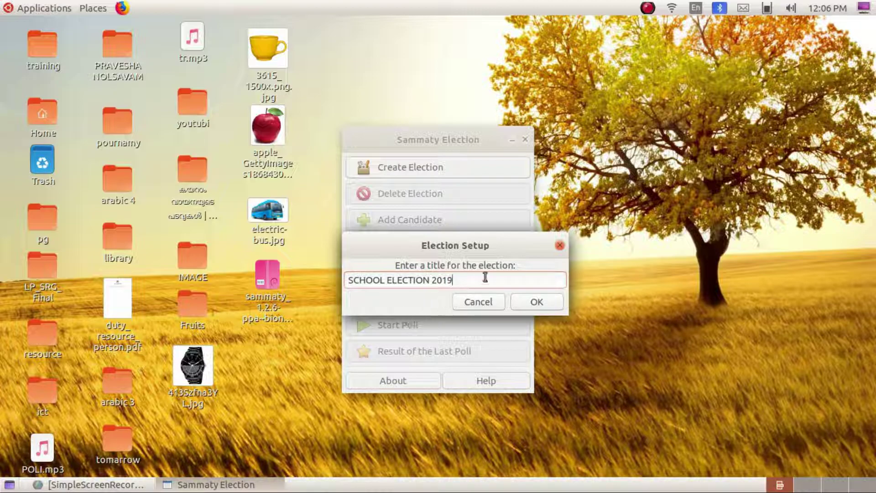
{"action": "left_click", "coordinate": [525, 303]}
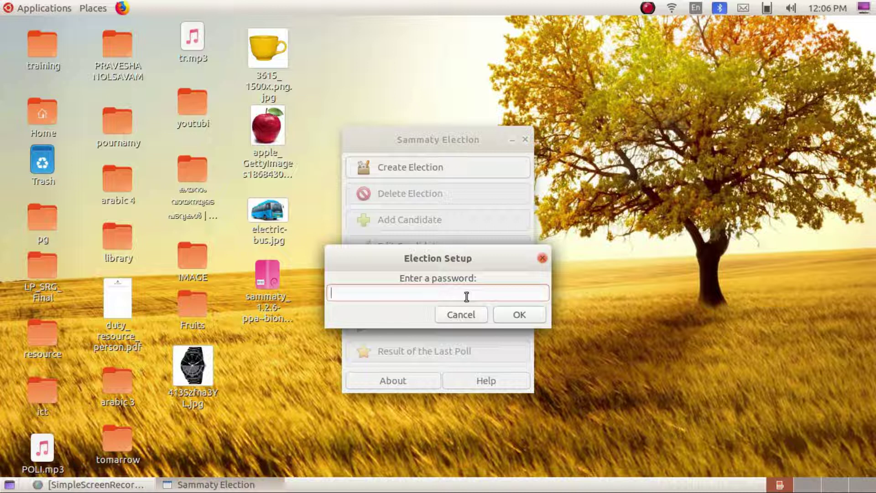
- Set the election password and acknowledge the creation confirmation
{"action": "type", "text": "123"}
{"action": "left_click", "coordinate": [520, 315]}
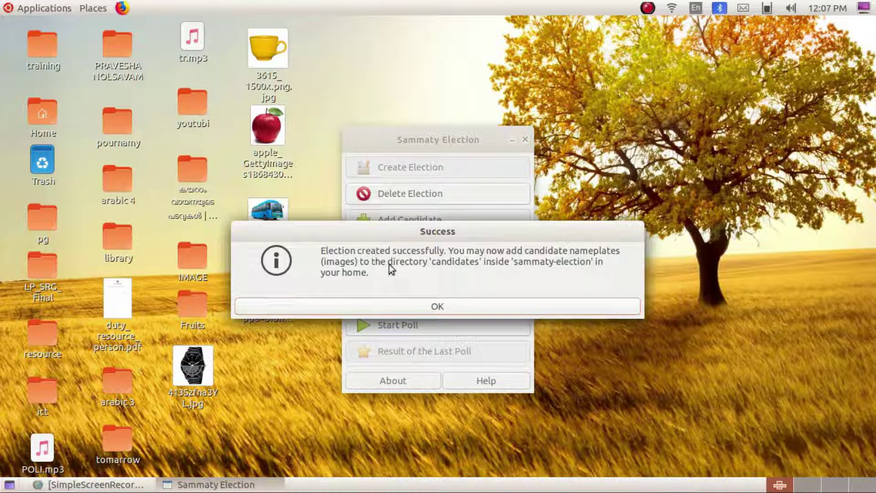
{"action": "left_click", "coordinate": [438, 306]}
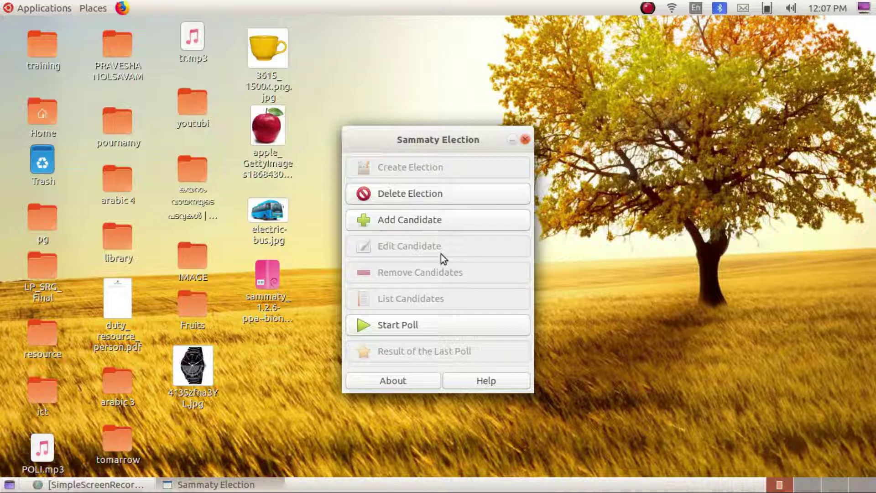
- Enter the election password and add candidate ARUN with codename ARUN
{"action": "left_click", "coordinate": [412, 222]}
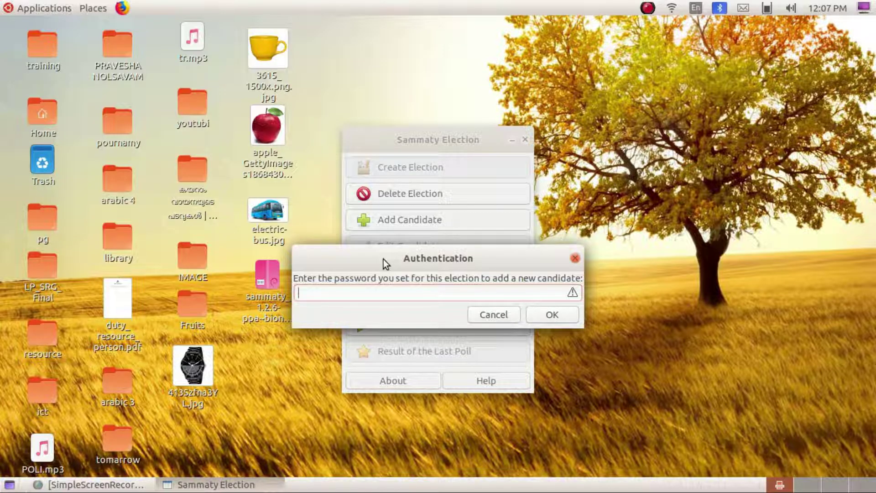
{"action": "type", "text": "123"}
{"action": "left_click", "coordinate": [553, 315]}
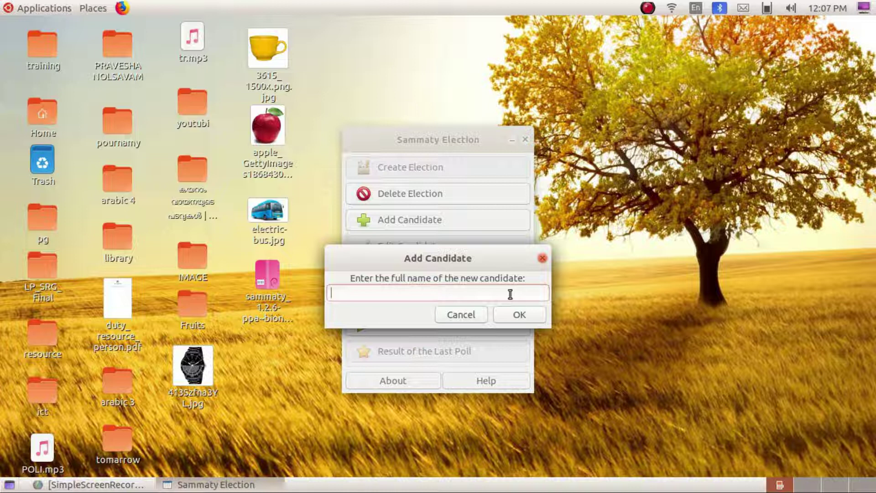
{"action": "type", "text": "a"}
{"action": "key", "text": "BackSpace"}
{"action": "type", "text": "ARUN"}
{"action": "left_click", "coordinate": [519, 314]}
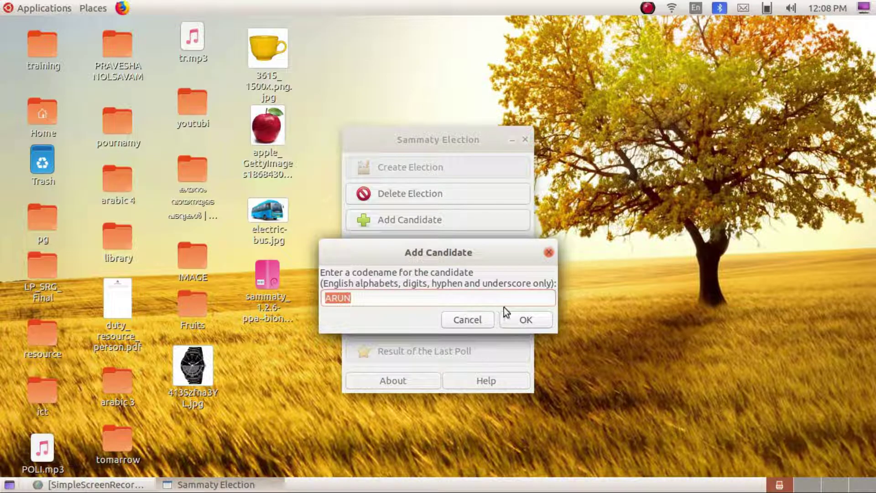
{"action": "left_click", "coordinate": [524, 321]}
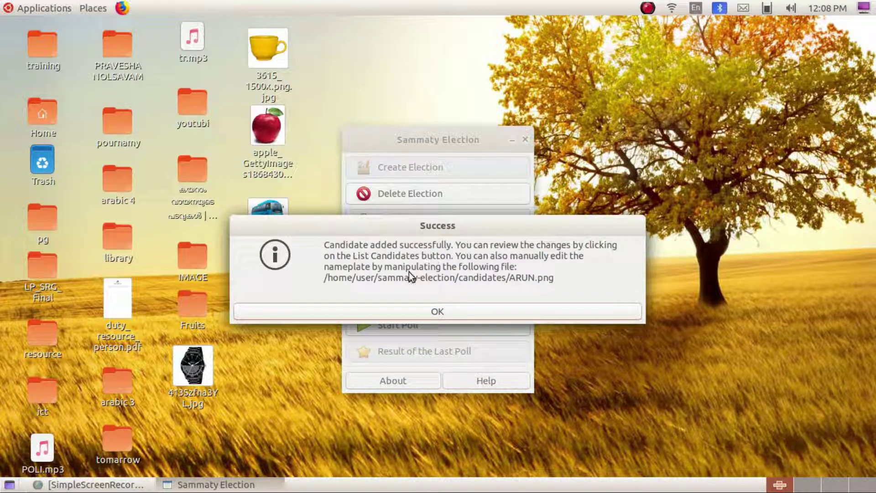
{"action": "left_click", "coordinate": [434, 309]}
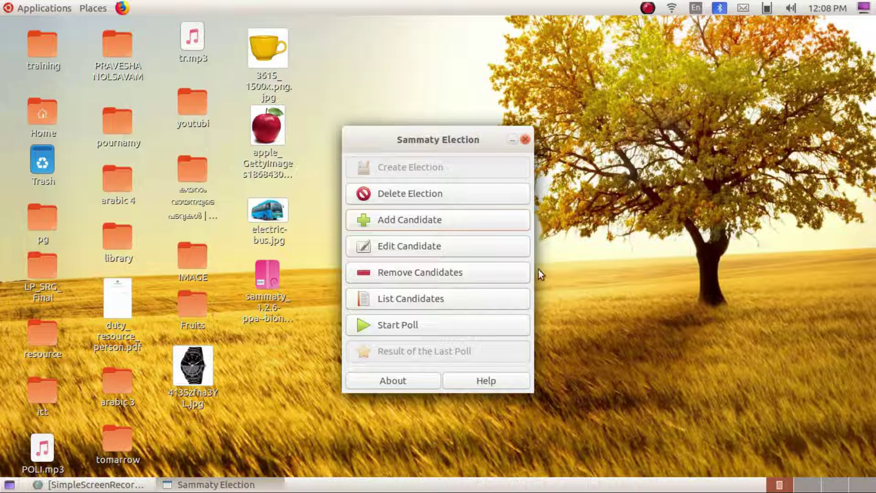
- Add candidate NANDU with codename NANDU after entering the election password
{"action": "left_click", "coordinate": [409, 222]}
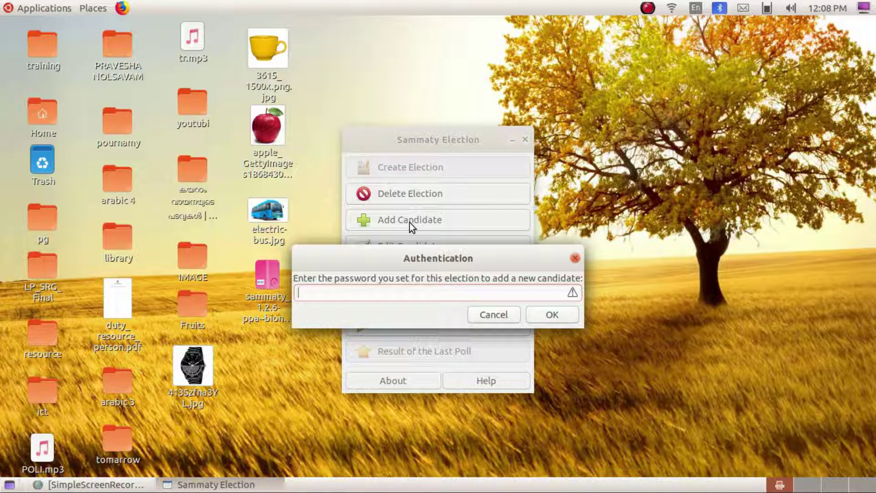
{"action": "type", "text": "123"}
{"action": "left_click", "coordinate": [554, 318]}
{"action": "type", "text": "NANDU"}
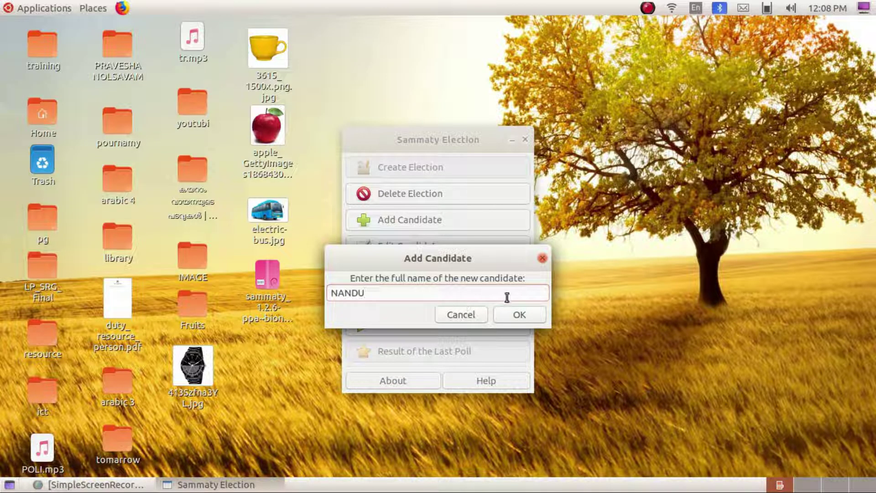
{"action": "left_click", "coordinate": [511, 317]}
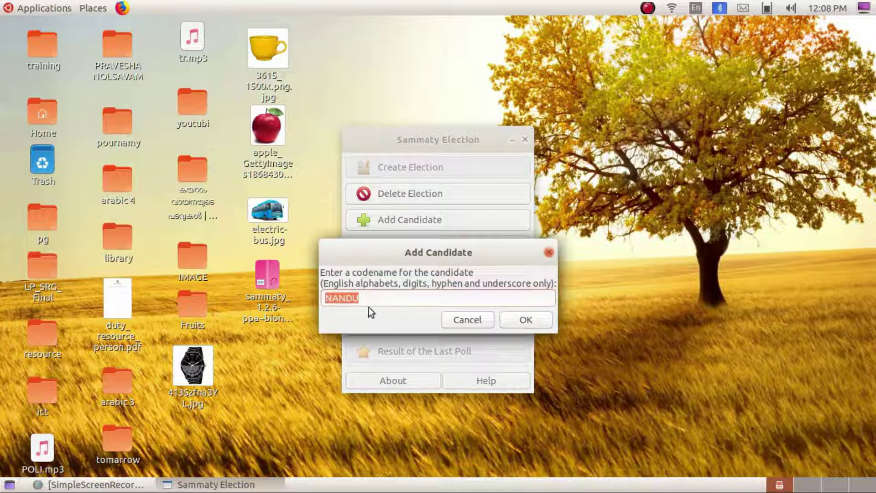
{"action": "left_click", "coordinate": [520, 319]}
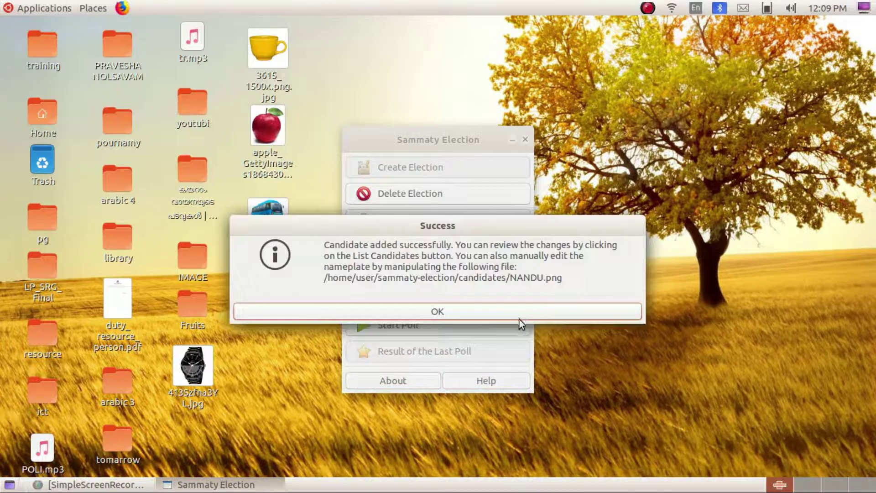
{"action": "left_click", "coordinate": [436, 314]}
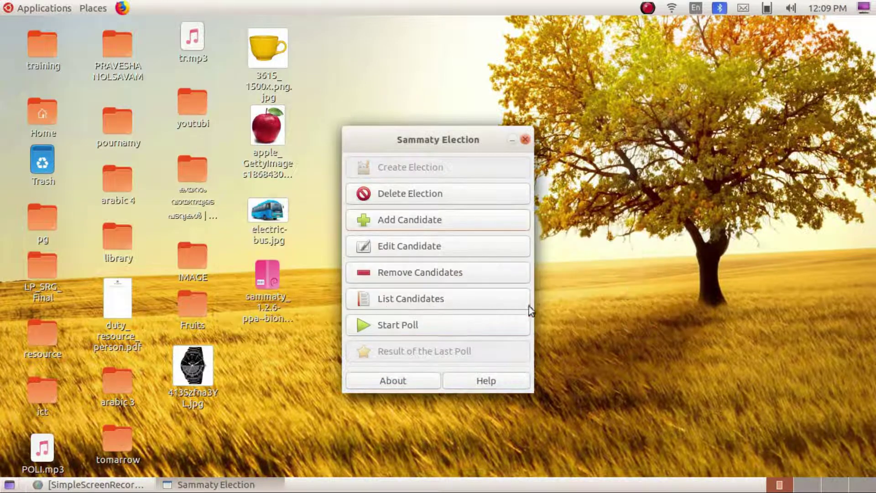
- Add candidate SUBIN with codename SUBIN after entering the election password
{"action": "left_click", "coordinate": [419, 220]}
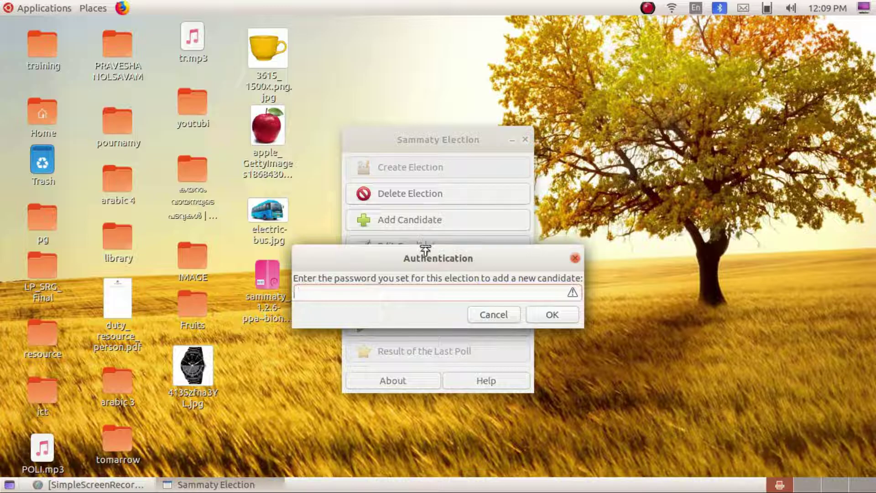
{"action": "type", "text": "•••"}
{"action": "left_click", "coordinate": [550, 315]}
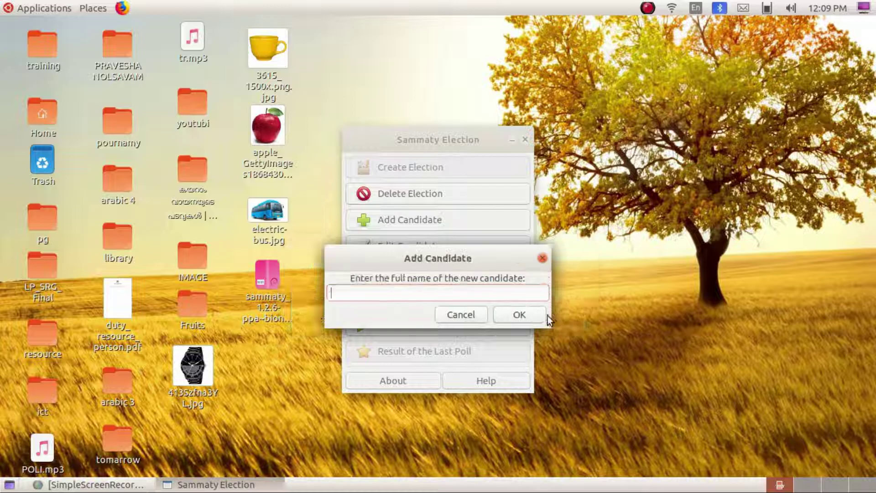
{"action": "type", "text": "S"}
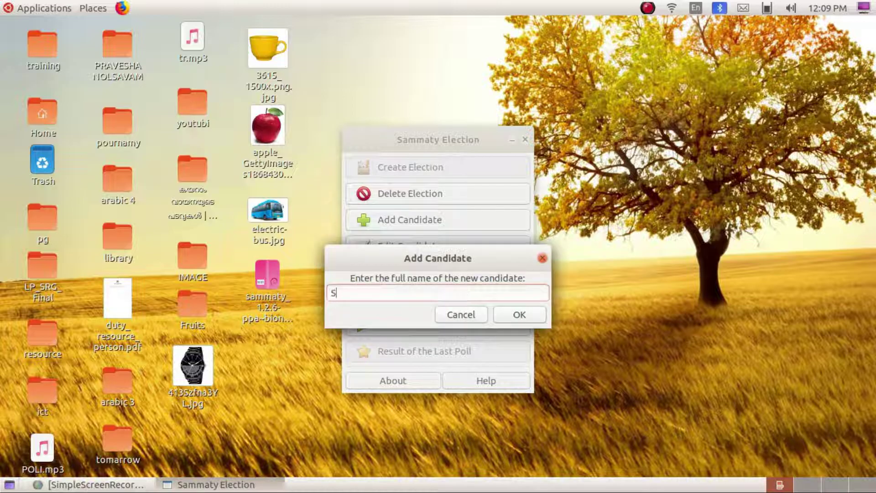
{"action": "type", "text": "UBIN"}
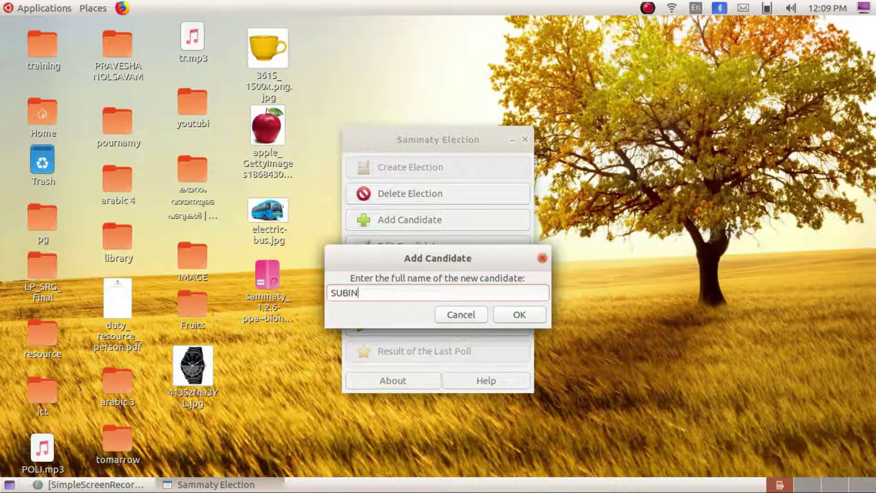
{"action": "left_click", "coordinate": [532, 315]}
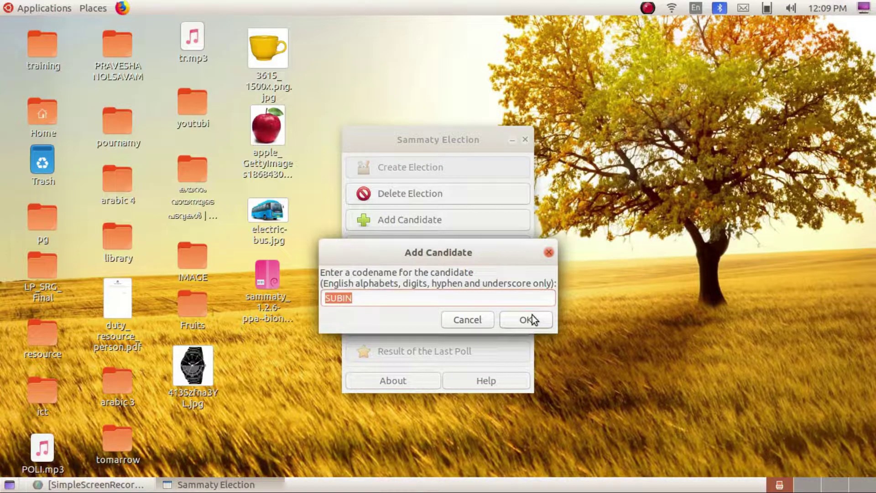
{"action": "left_click", "coordinate": [525, 320]}
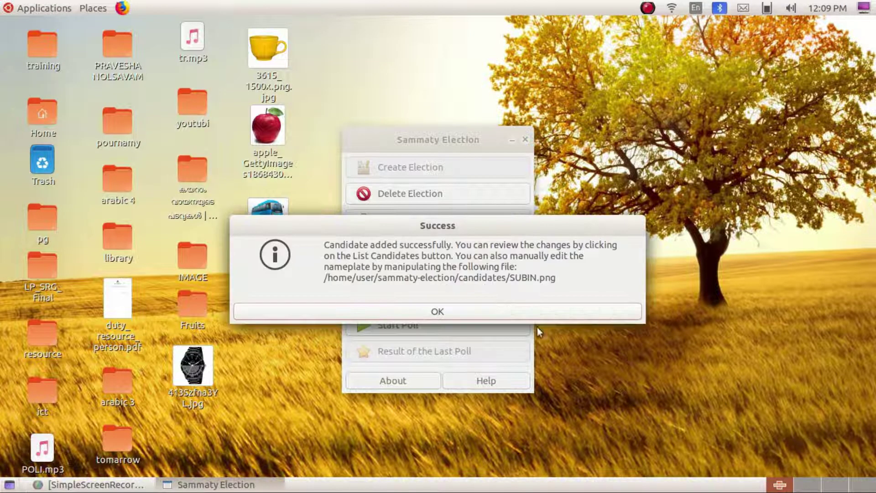
{"action": "left_click", "coordinate": [440, 312]}
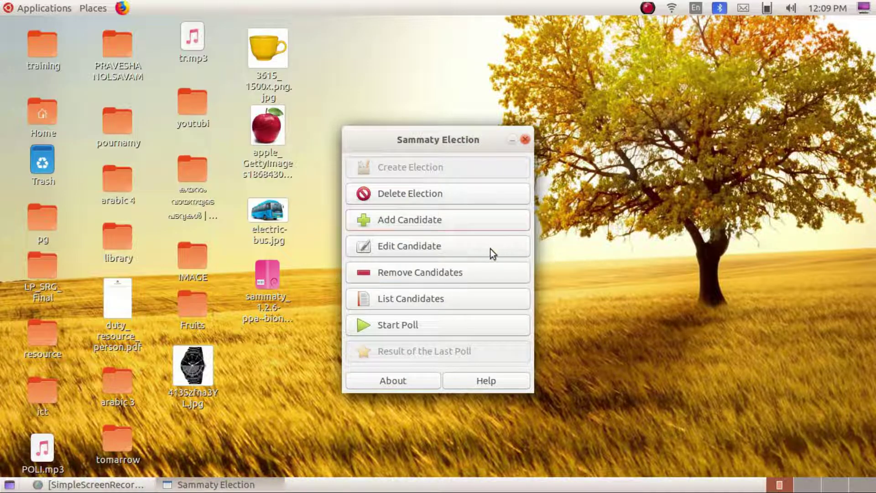
- Choose ARUN in Edit Candidate Nameplate so ARUN.png opens in GIMP
{"action": "left_click", "coordinate": [409, 250]}
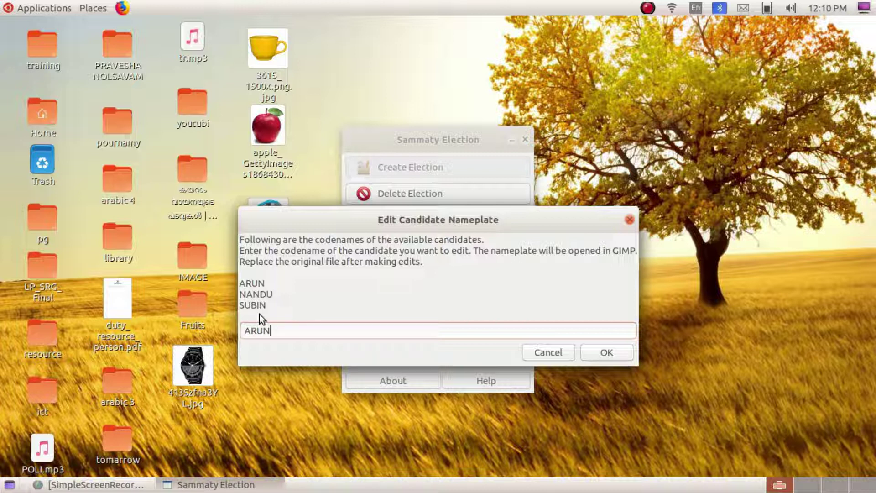
{"action": "left_click", "coordinate": [596, 354]}
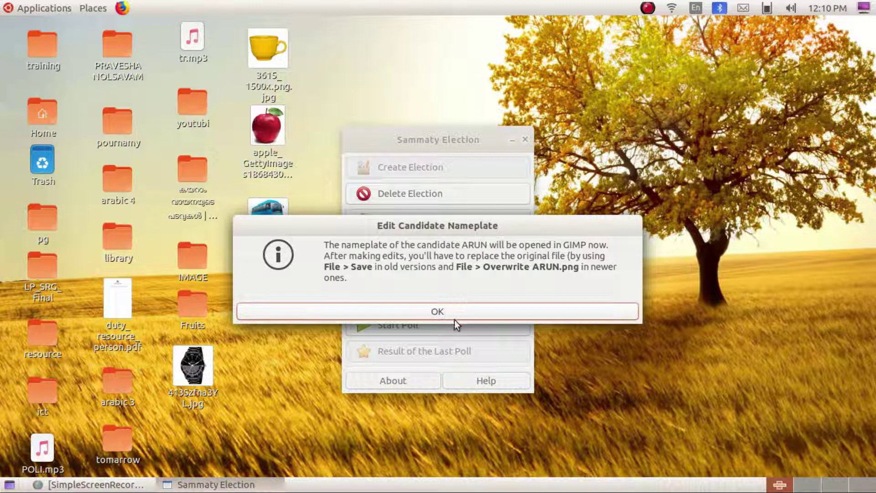
{"action": "left_click", "coordinate": [437, 312]}
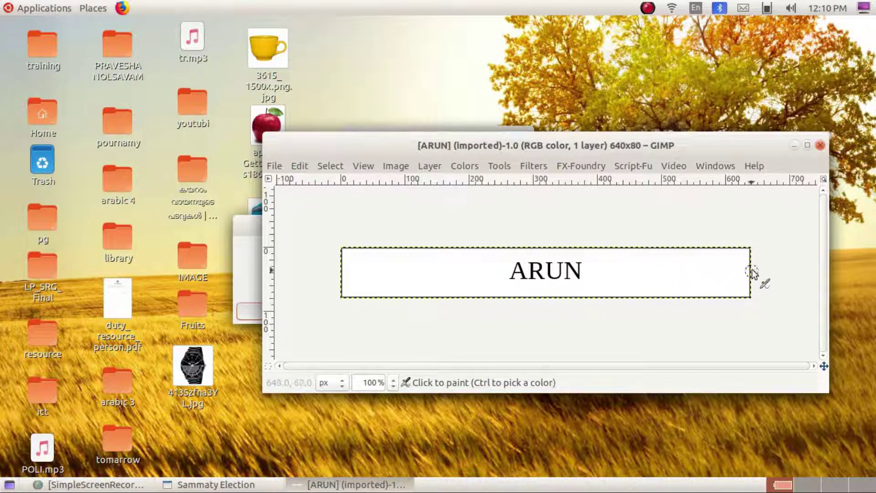
- Drop the watch picture 413Szfna3YL.jpg onto ARUN's nameplate as a new layer
{"action": "left_click", "coordinate": [807, 145]}
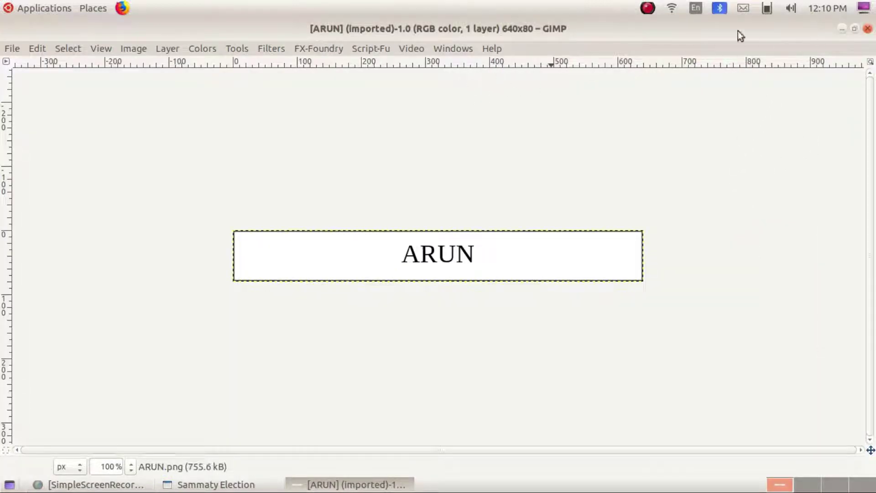
{"action": "left_click", "coordinate": [855, 29]}
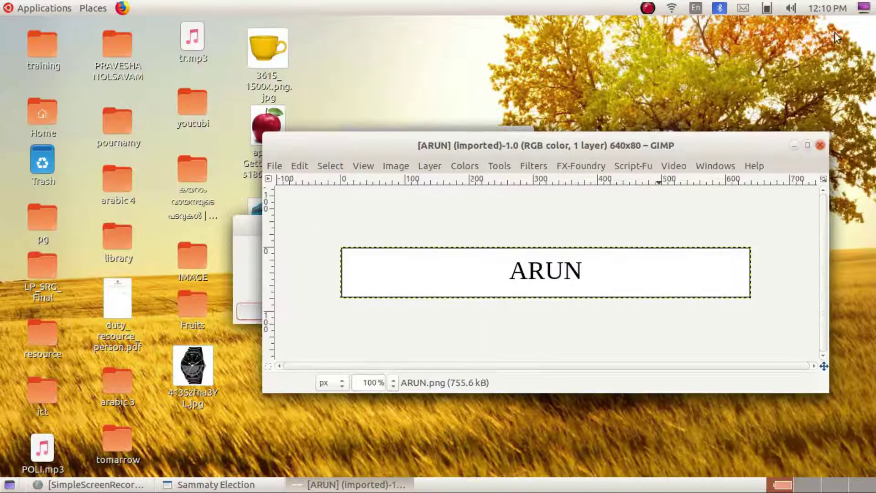
{"action": "left_click_drag", "start_coordinate": [391, 155], "coordinate": [393, 171]}
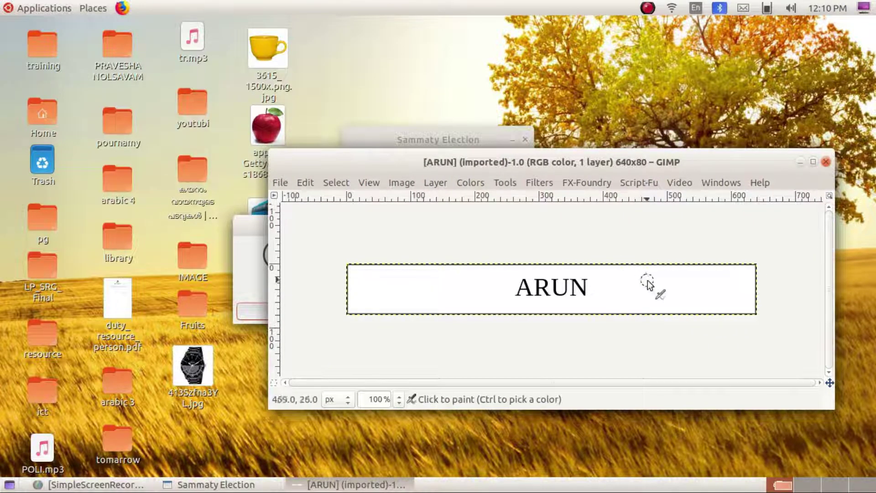
{"action": "left_click", "coordinate": [185, 379]}
{"action": "left_click_drag", "start_coordinate": [191, 379], "coordinate": [707, 293]}
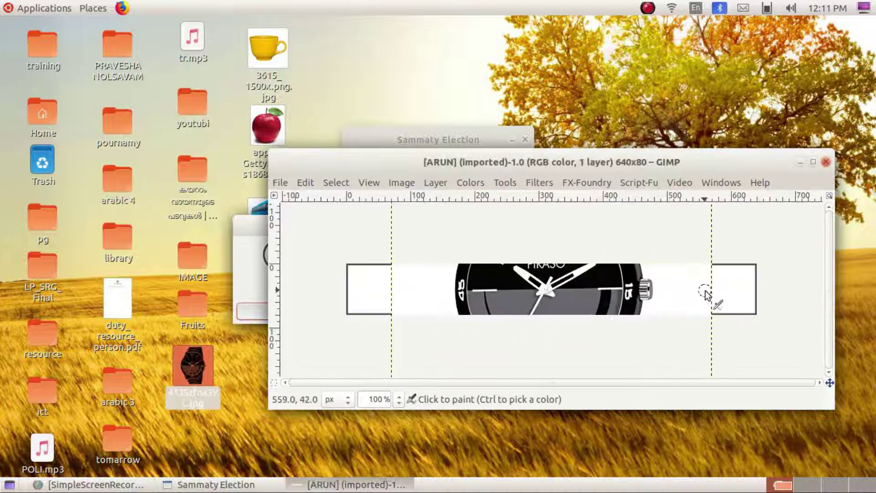
{"action": "left_click", "coordinate": [813, 164]}
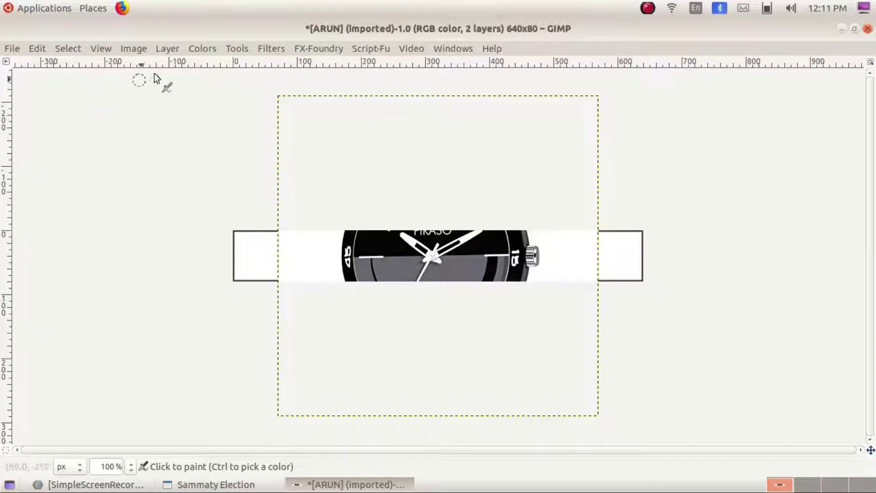
- Open a new toolbox and use the Scale tool to preview the watch layer at 107×86 pixels
{"action": "left_click", "coordinate": [240, 48]}
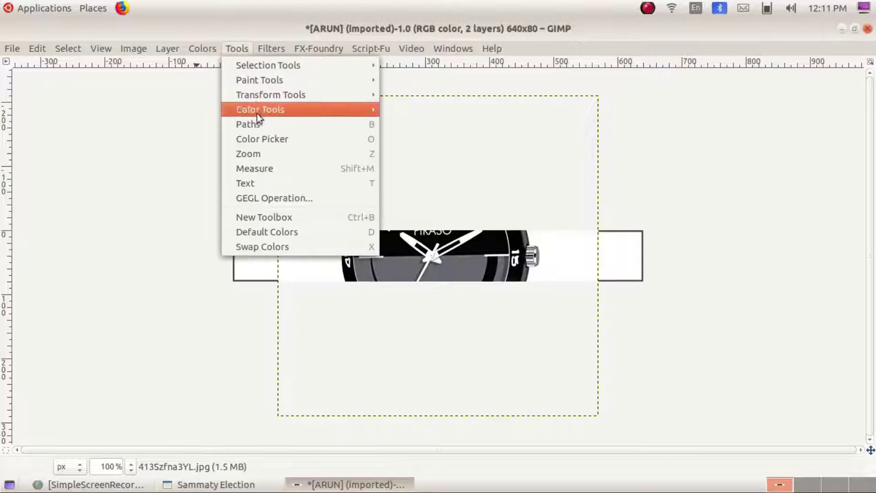
{"action": "left_click", "coordinate": [273, 217]}
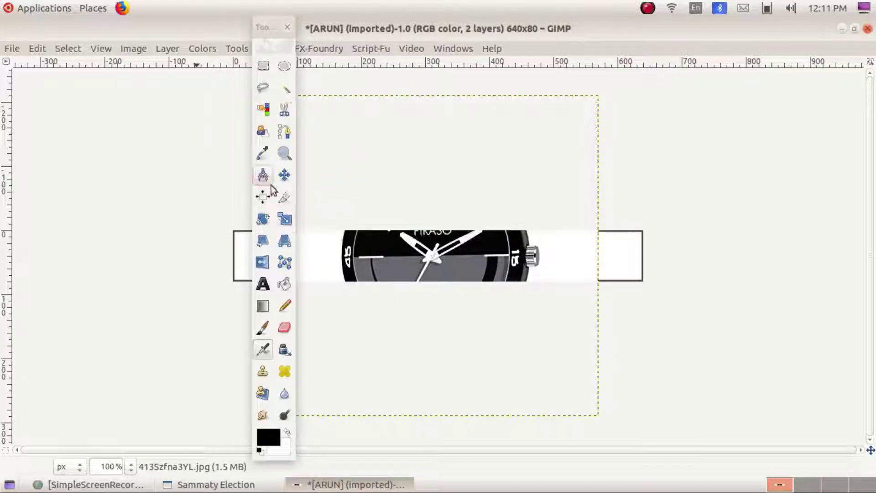
{"action": "left_click_drag", "start_coordinate": [268, 30], "coordinate": [35, 63]}
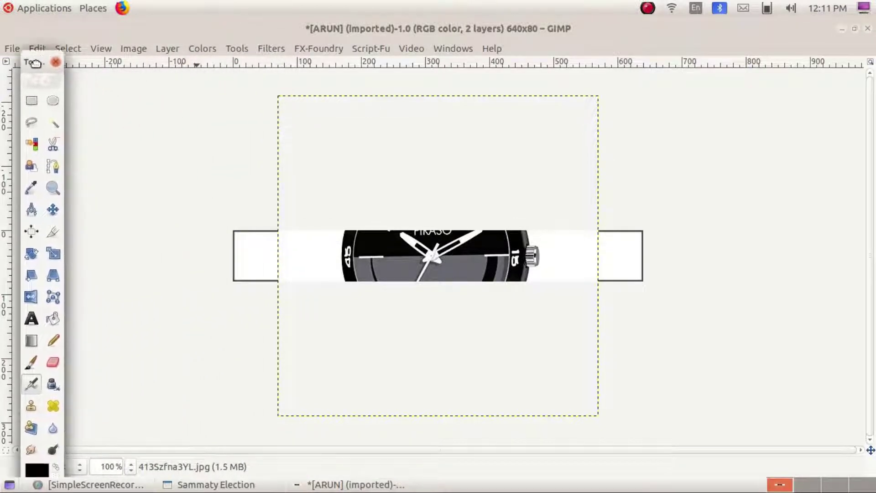
{"action": "left_click", "coordinate": [52, 253]}
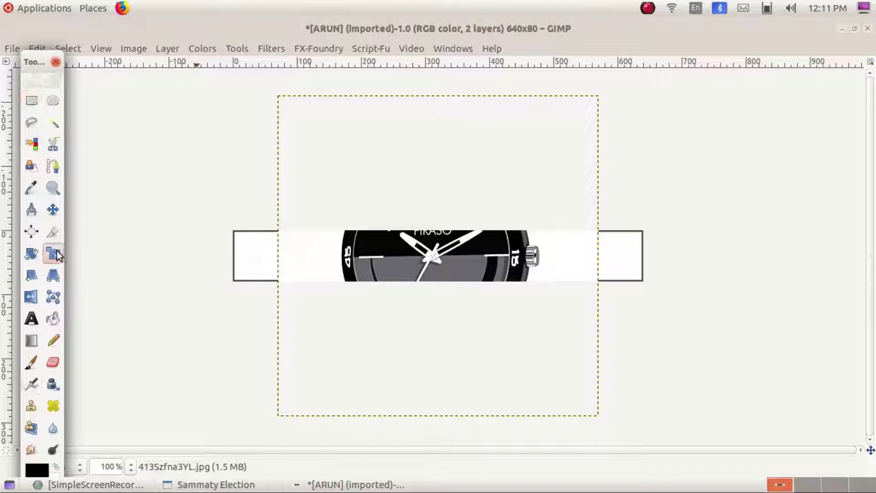
{"action": "left_click", "coordinate": [293, 117]}
{"action": "left_click_drag", "start_coordinate": [306, 142], "coordinate": [608, 256]}
- Fit the watch at the nameplate's right end at 104×77 pixels and apply the scale
{"action": "left_click", "coordinate": [572, 396]}
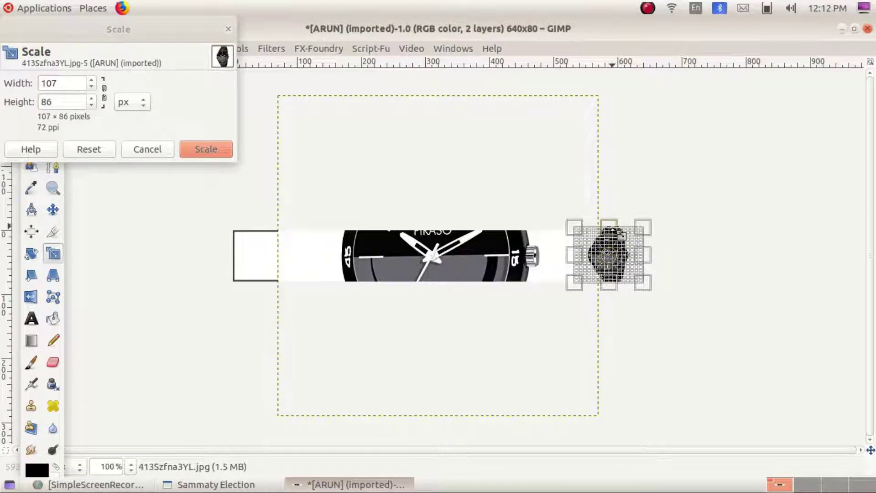
{"action": "left_click_drag", "start_coordinate": [622, 235], "coordinate": [621, 232]}
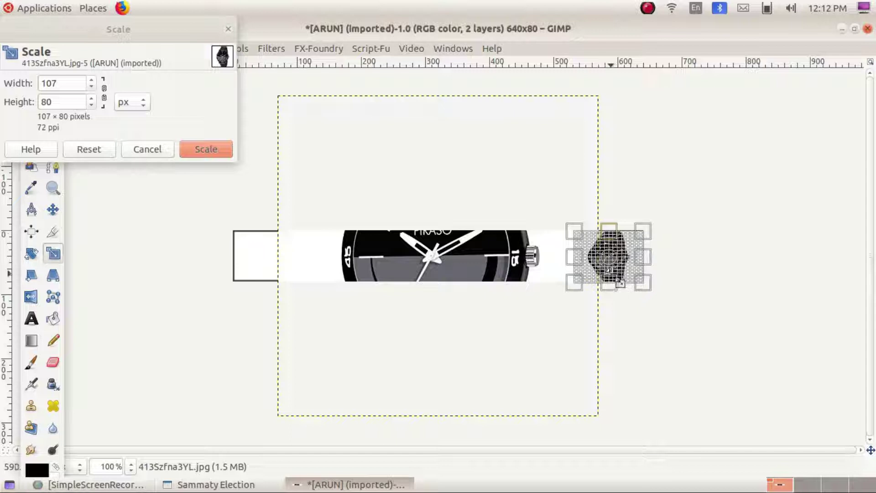
{"action": "left_click_drag", "start_coordinate": [615, 289], "coordinate": [617, 284]}
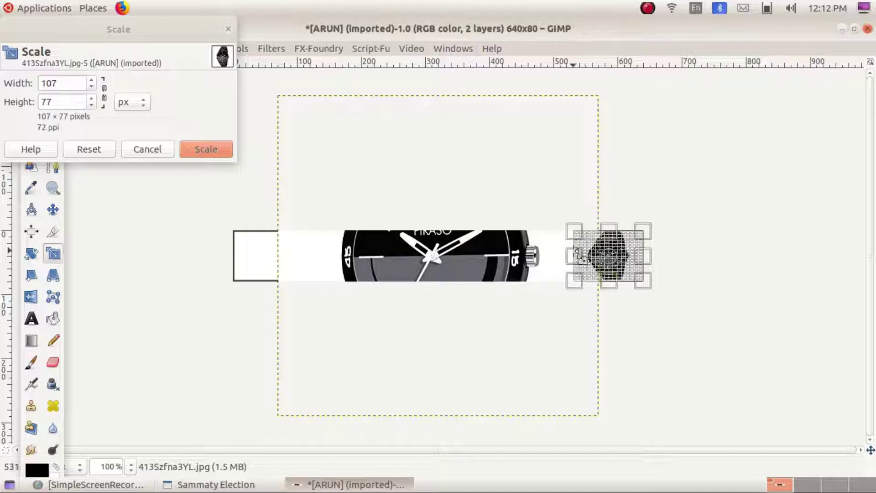
{"action": "left_click_drag", "start_coordinate": [579, 254], "coordinate": [581, 255]}
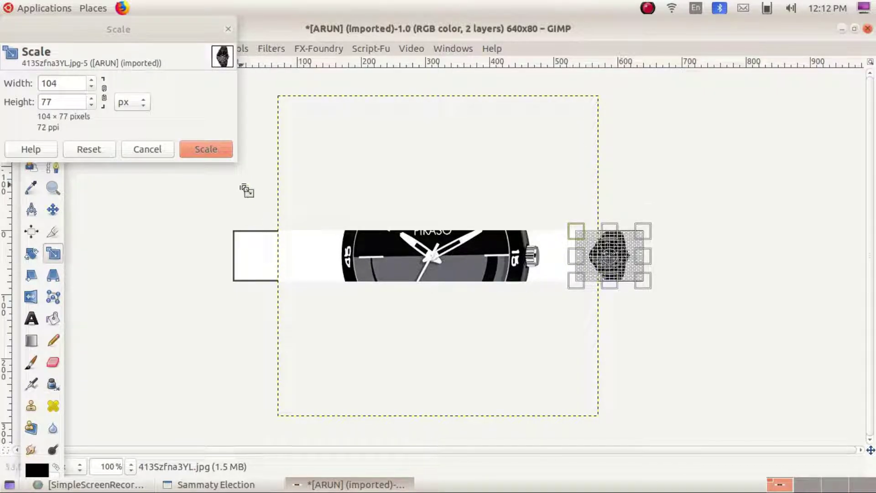
{"action": "left_click", "coordinate": [207, 154]}
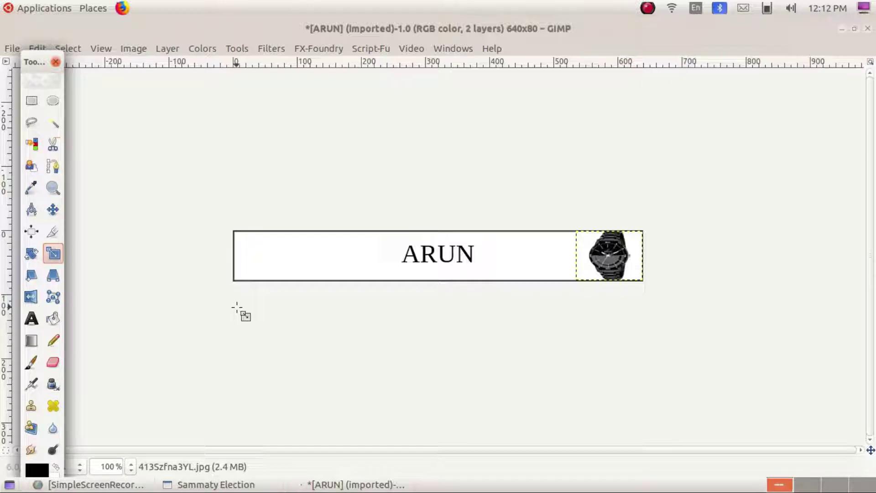
{"action": "left_click_drag", "start_coordinate": [31, 63], "coordinate": [25, 107]}
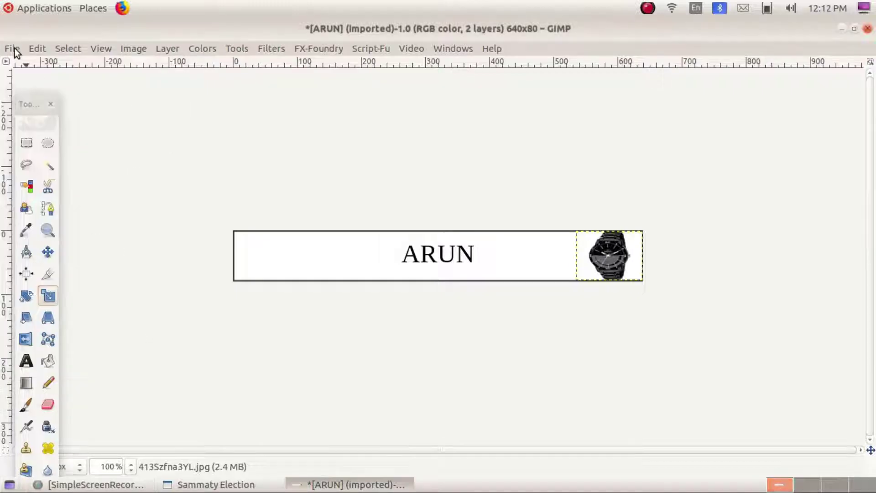
{"action": "left_click", "coordinate": [14, 48]}
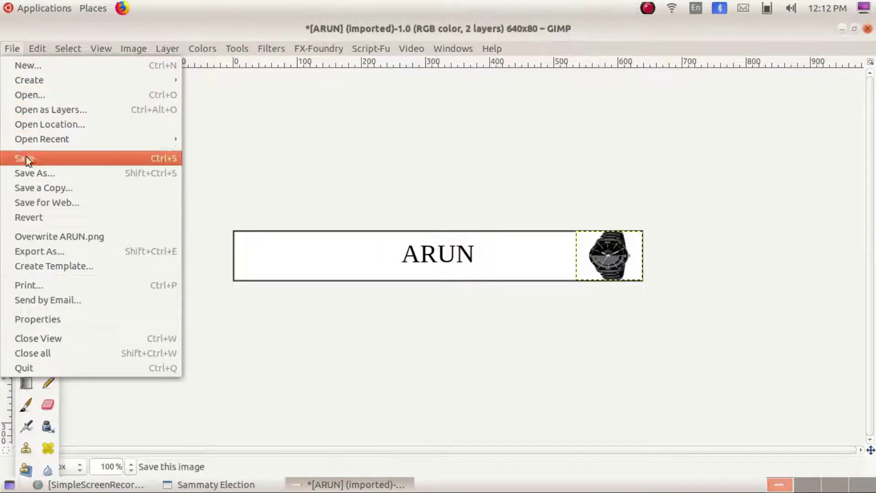
- Overwrite ARUN.png with the watch nameplate, close the image discarding changes, and quit GIMP
{"action": "left_click", "coordinate": [98, 240]}
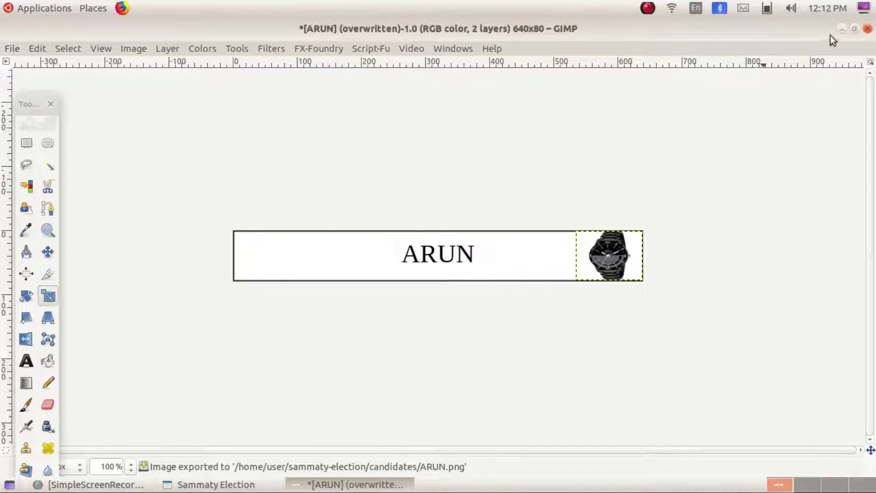
{"action": "left_click", "coordinate": [868, 29]}
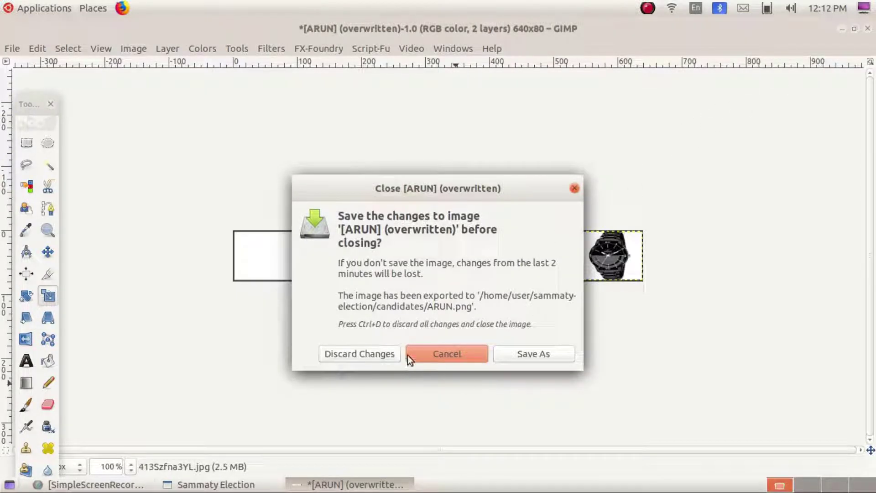
{"action": "left_click", "coordinate": [348, 352]}
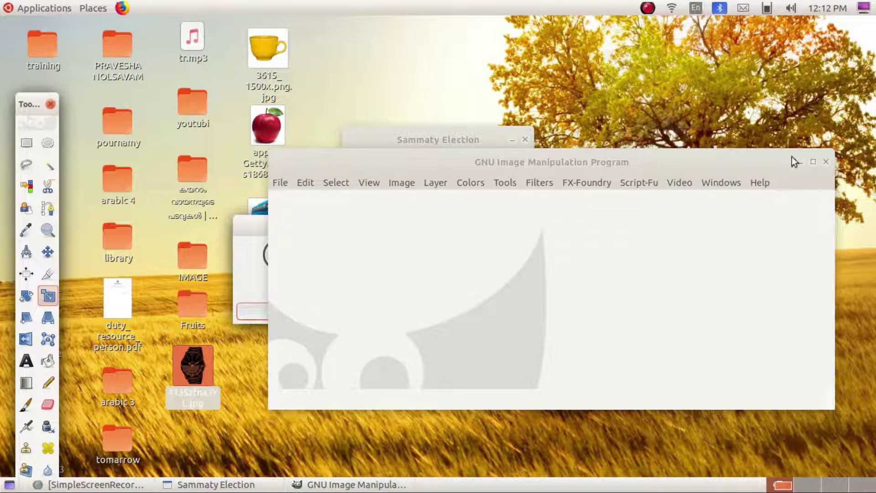
{"action": "left_click", "coordinate": [826, 162]}
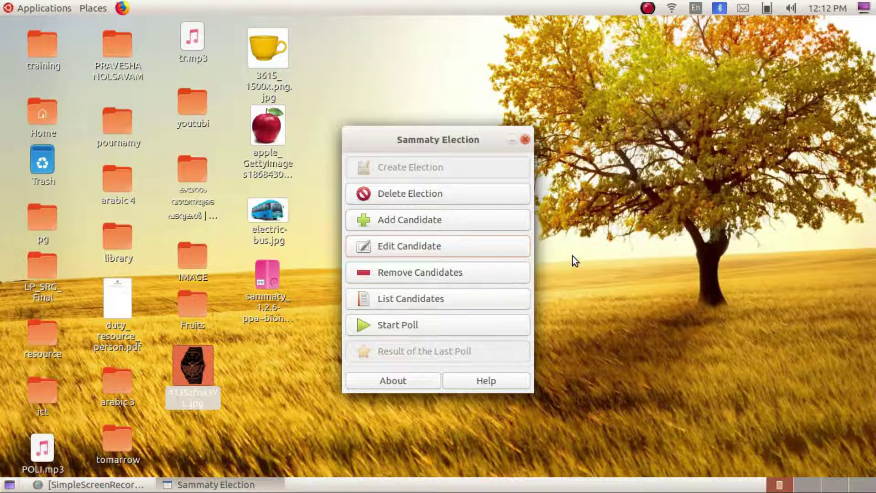
- Pick NANDU as the next candidate whose nameplate to edit
{"action": "left_click", "coordinate": [400, 250]}
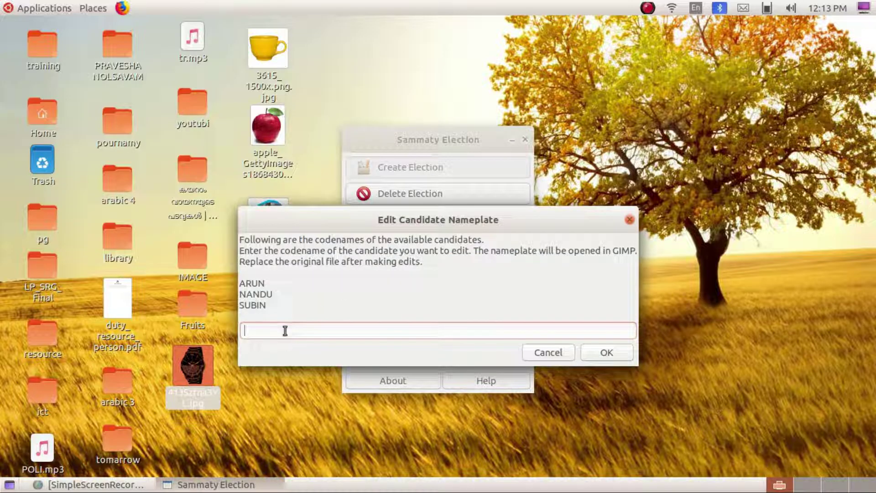
{"action": "type", "text": "NANDU"}
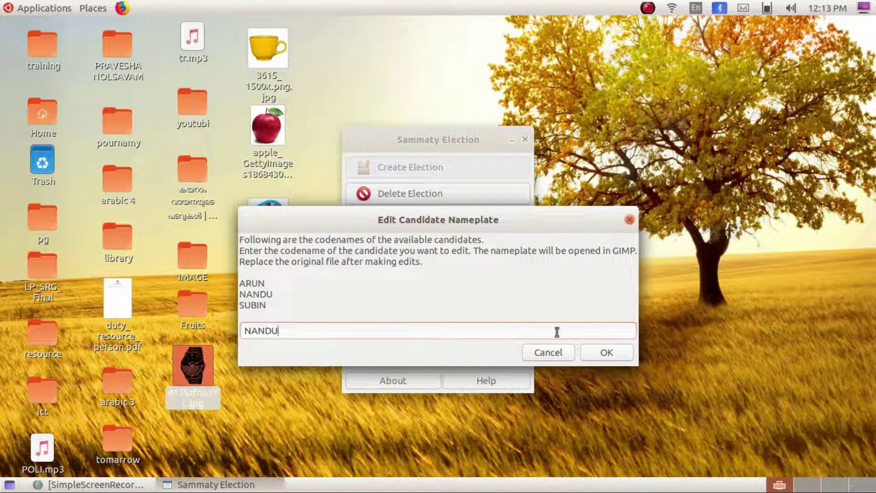
{"action": "left_click", "coordinate": [611, 352]}
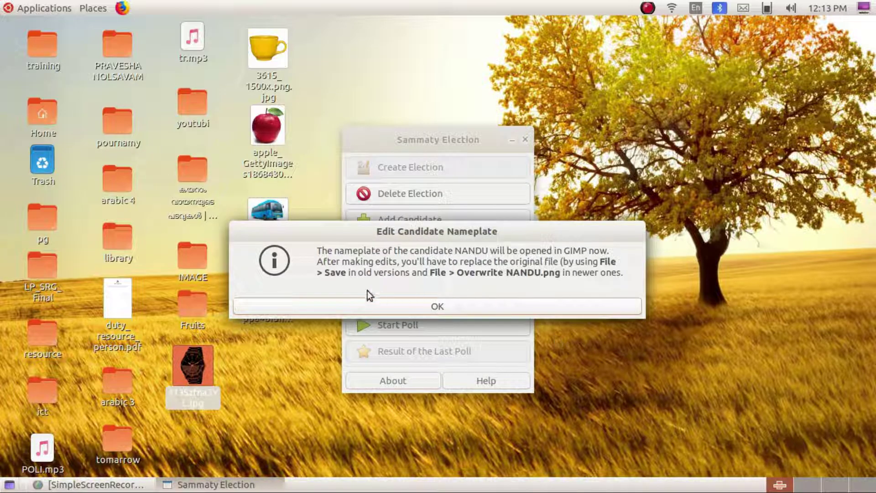
- Open NANDU's nameplate in GIMP and drop the apple photo onto it as a new layer
{"action": "left_click", "coordinate": [437, 309]}
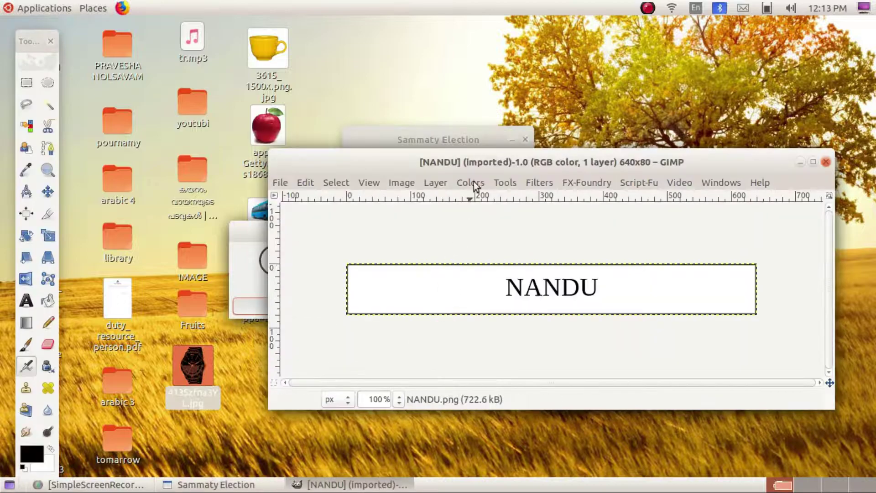
{"action": "left_click_drag", "start_coordinate": [458, 162], "coordinate": [556, 146]}
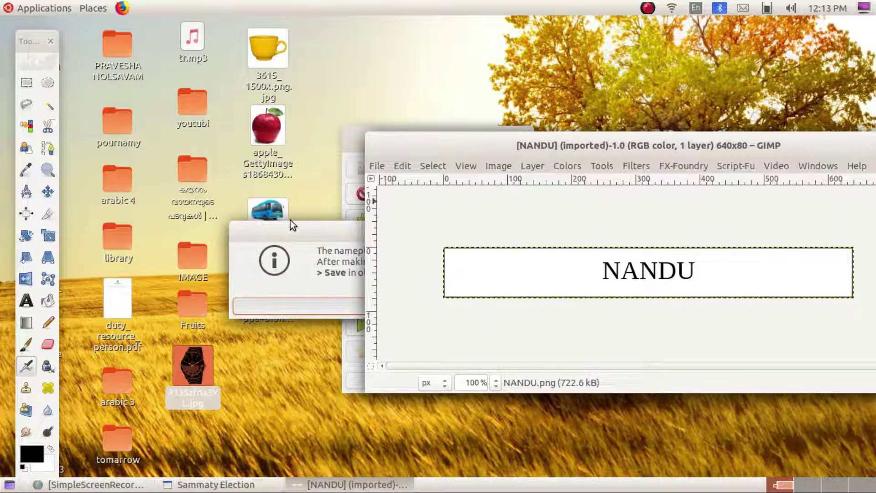
{"action": "left_click", "coordinate": [287, 229]}
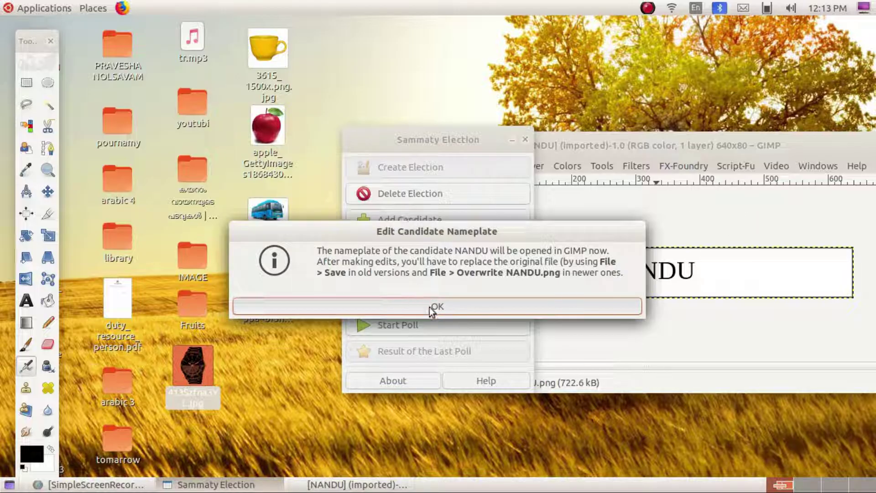
{"action": "left_click_drag", "start_coordinate": [291, 178], "coordinate": [765, 255]}
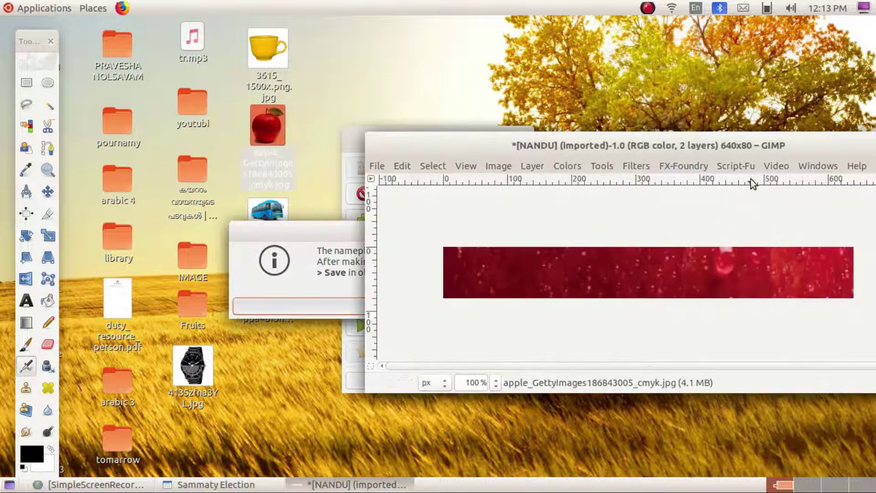
{"action": "left_click_drag", "start_coordinate": [732, 151], "coordinate": [505, 116]}
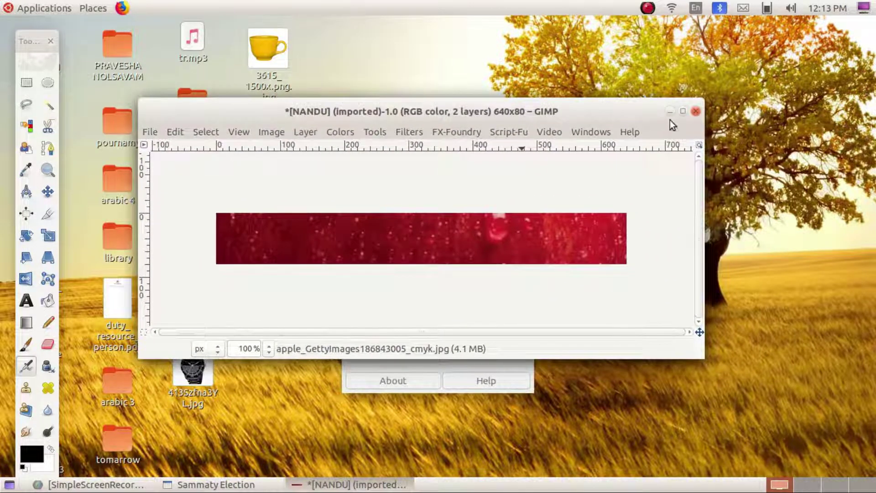
- Shrink the apple layer to about 113×87 pixels with the Scale tool so NANDU's name shows
{"action": "left_click", "coordinate": [684, 112]}
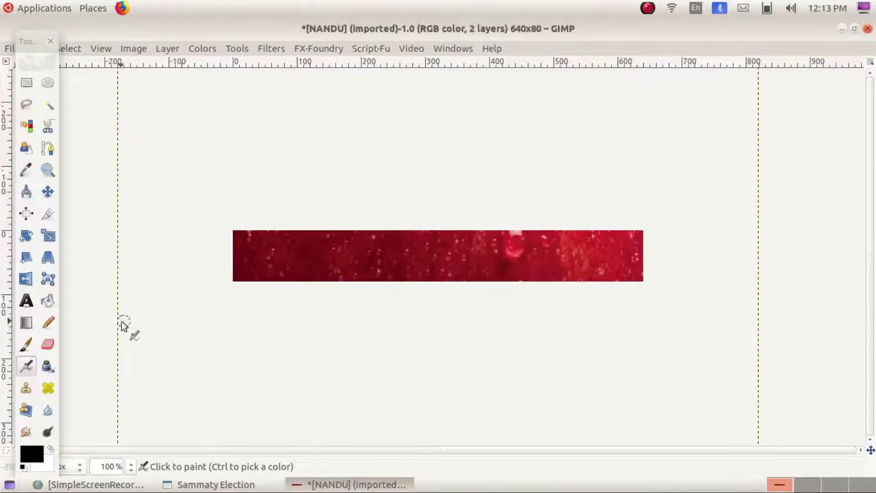
{"action": "left_click", "coordinate": [47, 241]}
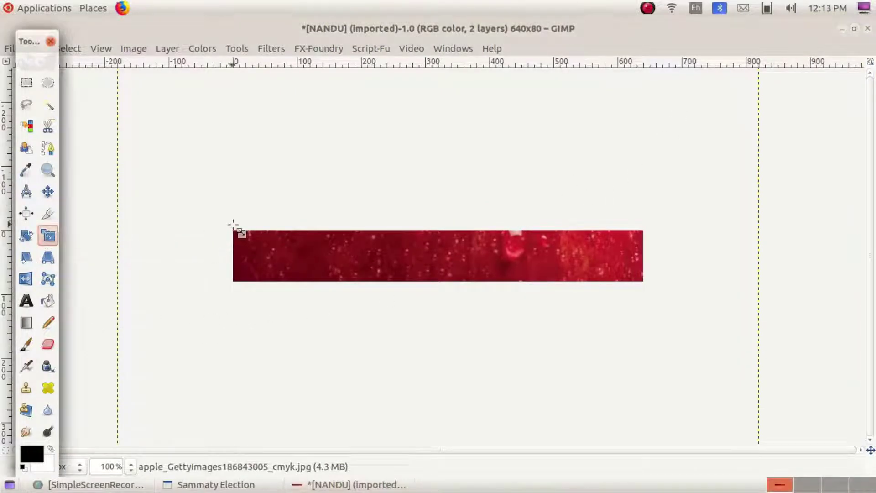
{"action": "left_click", "coordinate": [232, 223]}
{"action": "left_click_drag", "start_coordinate": [307, 247], "coordinate": [656, 423]}
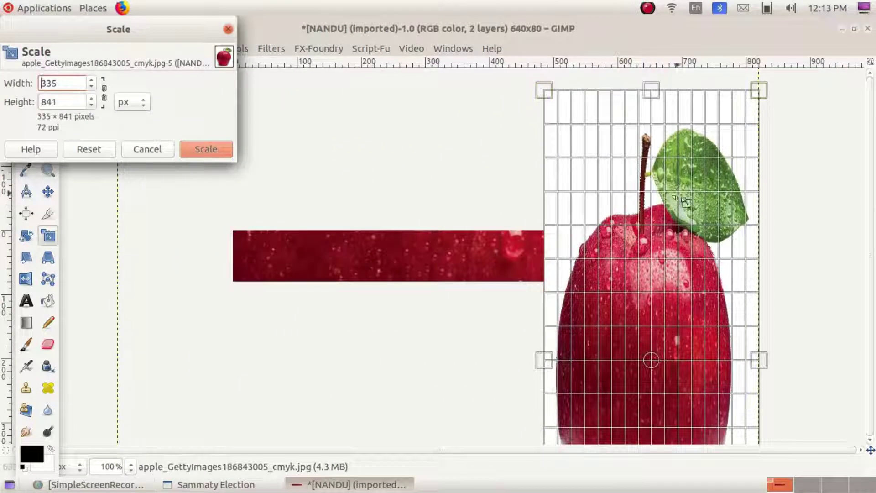
{"action": "left_click_drag", "start_coordinate": [646, 94], "coordinate": [643, 349]}
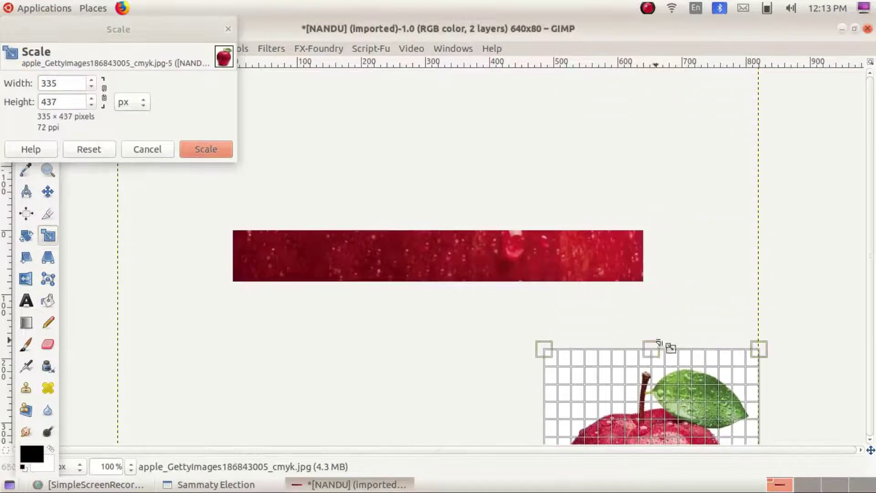
{"action": "left_click_drag", "start_coordinate": [677, 435], "coordinate": [650, 285]}
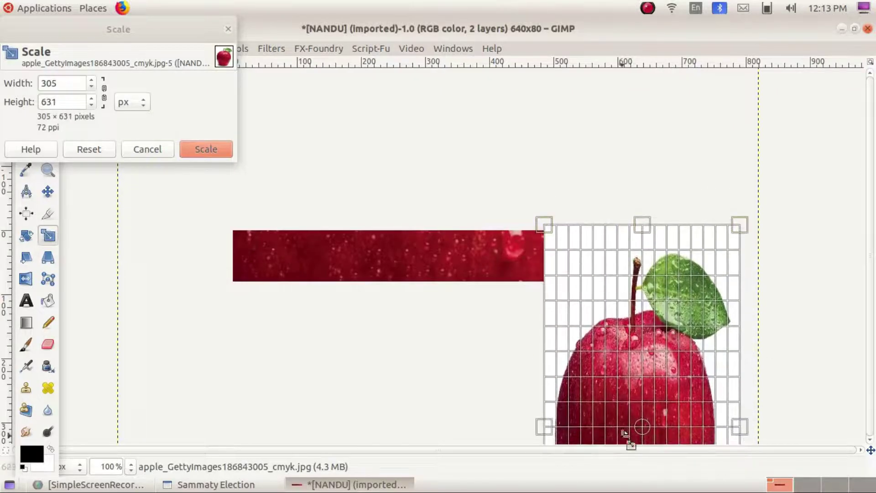
{"action": "left_click_drag", "start_coordinate": [642, 424], "coordinate": [576, 192]}
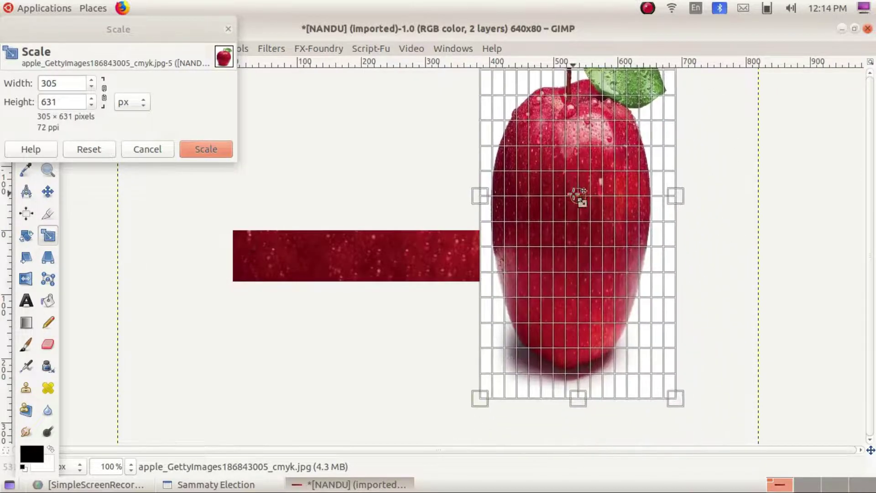
{"action": "left_click_drag", "start_coordinate": [578, 402], "coordinate": [570, 160]}
{"action": "left_click_drag", "start_coordinate": [580, 88], "coordinate": [590, 271]}
{"action": "left_click_drag", "start_coordinate": [503, 269], "coordinate": [616, 403]}
{"action": "left_click", "coordinate": [214, 147]}
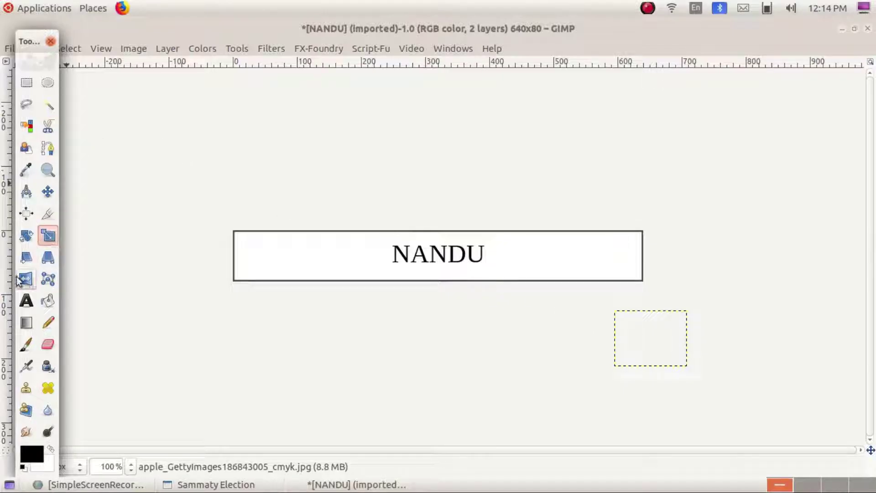
{"action": "left_click", "coordinate": [47, 192]}
- Place the apple at the right end of the NANDU nameplate and scale it to 105×84 pixels
{"action": "left_click_drag", "start_coordinate": [650, 321], "coordinate": [612, 248]}
{"action": "left_click", "coordinate": [48, 236]}
{"action": "left_click_drag", "start_coordinate": [599, 278], "coordinate": [600, 276]}
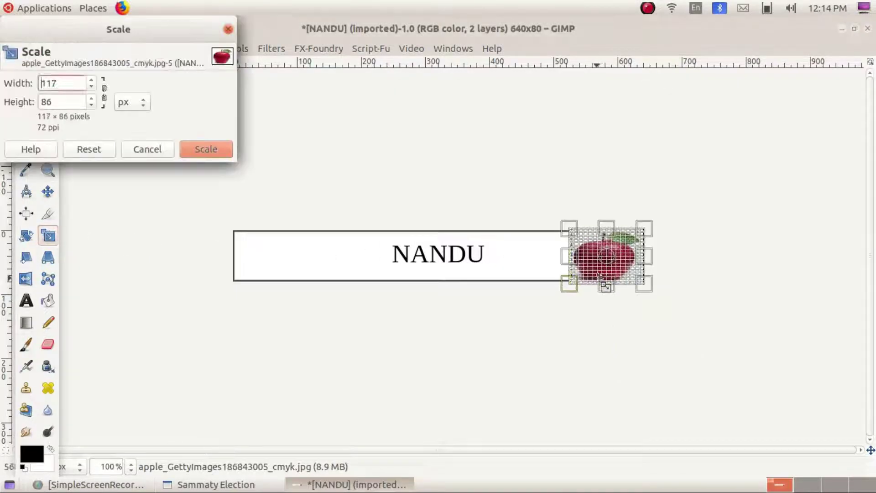
{"action": "left_click_drag", "start_coordinate": [608, 231], "coordinate": [647, 254]}
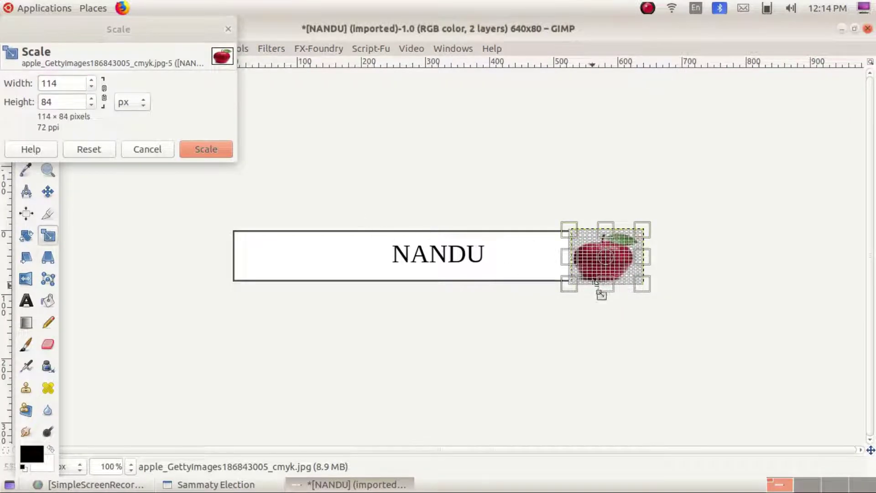
{"action": "left_click_drag", "start_coordinate": [576, 262], "coordinate": [584, 264]}
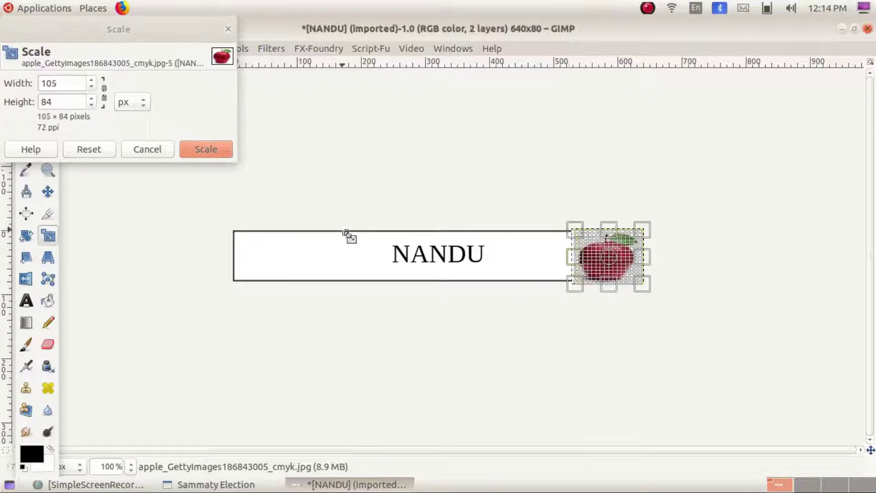
{"action": "left_click", "coordinate": [213, 150]}
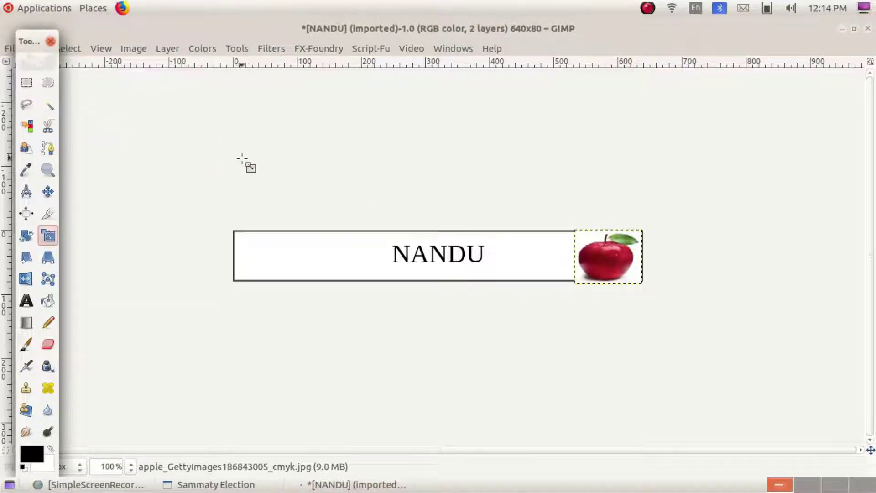
- Trim the apple's height so it ends up 105×79 pixels
{"action": "left_click", "coordinate": [612, 279]}
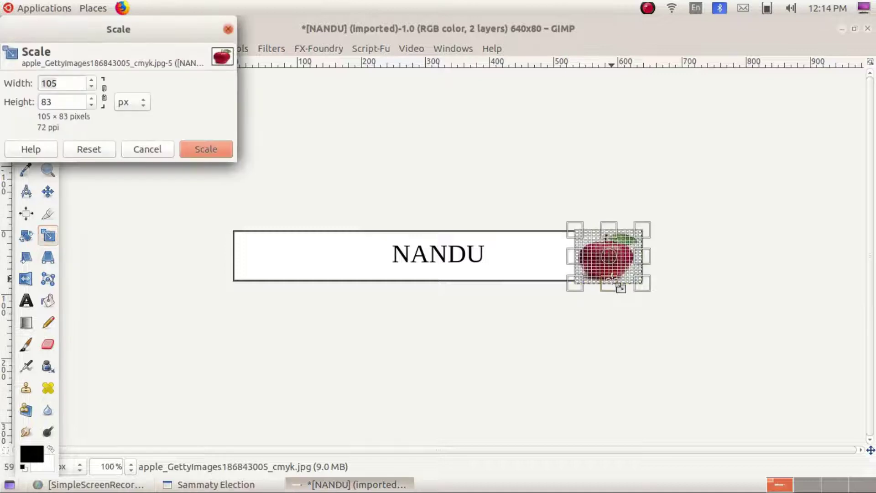
{"action": "left_click_drag", "start_coordinate": [619, 285], "coordinate": [619, 284]}
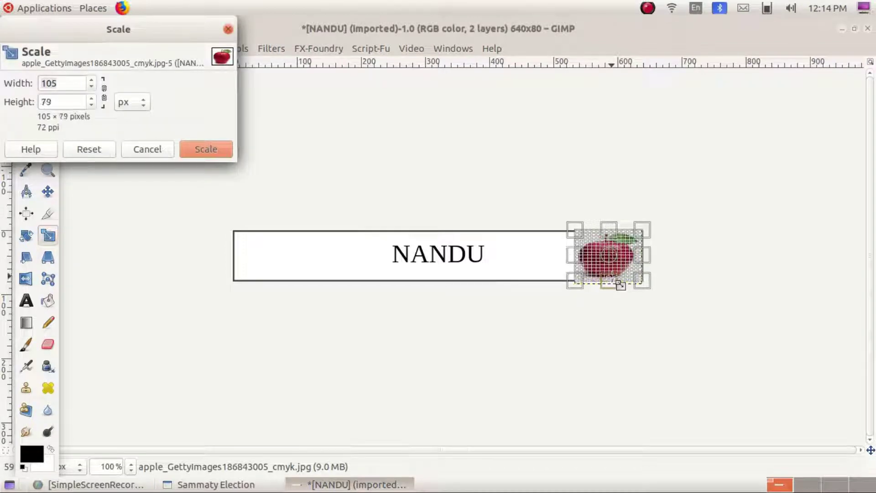
{"action": "left_click", "coordinate": [220, 149]}
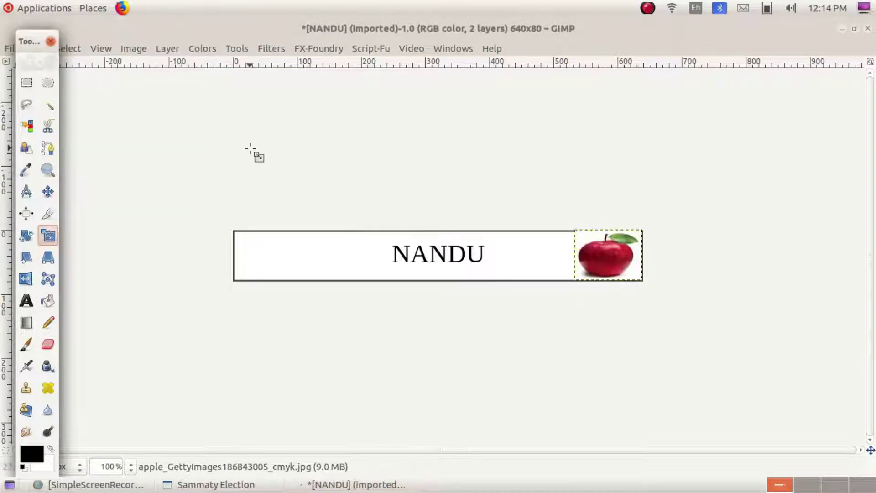
{"action": "left_click_drag", "start_coordinate": [27, 40], "coordinate": [16, 117]}
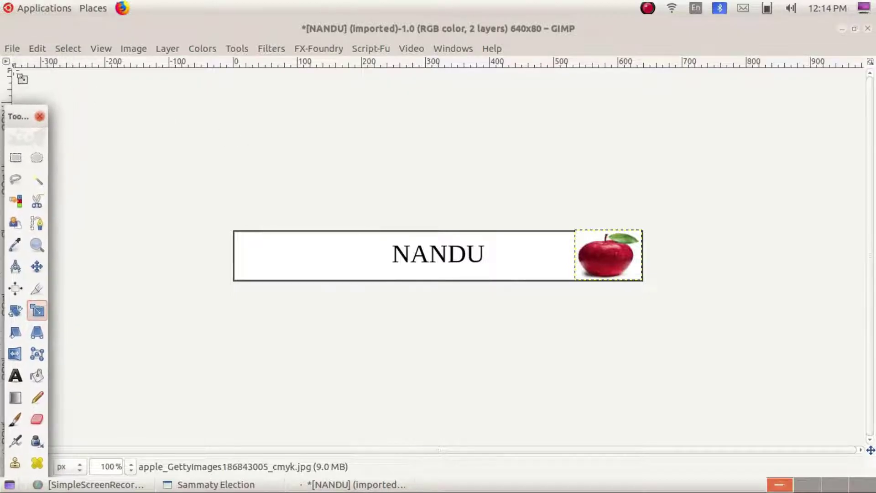
- Overwrite NANDU.png with the apple nameplate, discard the image, and quit GIMP
{"action": "left_click", "coordinate": [13, 48]}
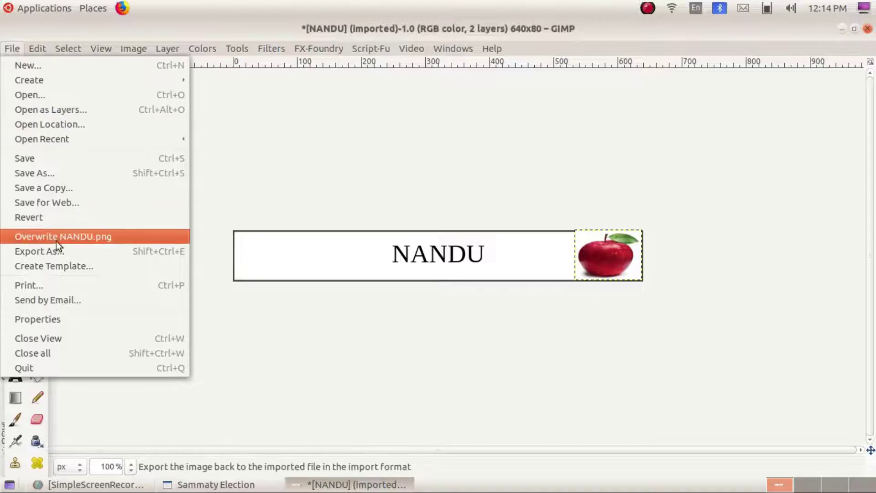
{"action": "left_click", "coordinate": [110, 239]}
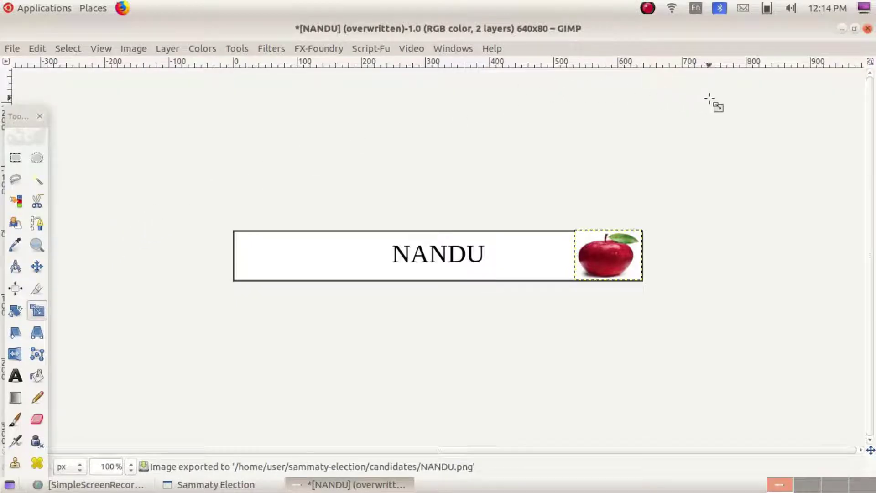
{"action": "left_click", "coordinate": [868, 29]}
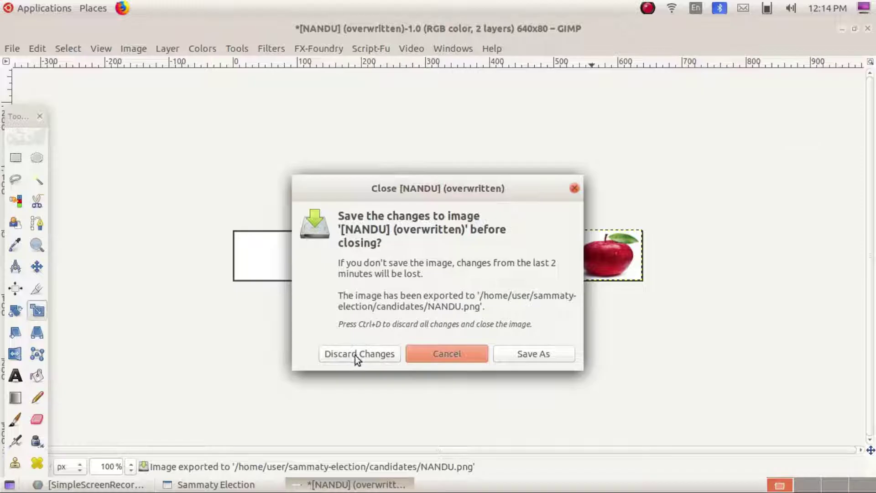
{"action": "left_click", "coordinate": [355, 355]}
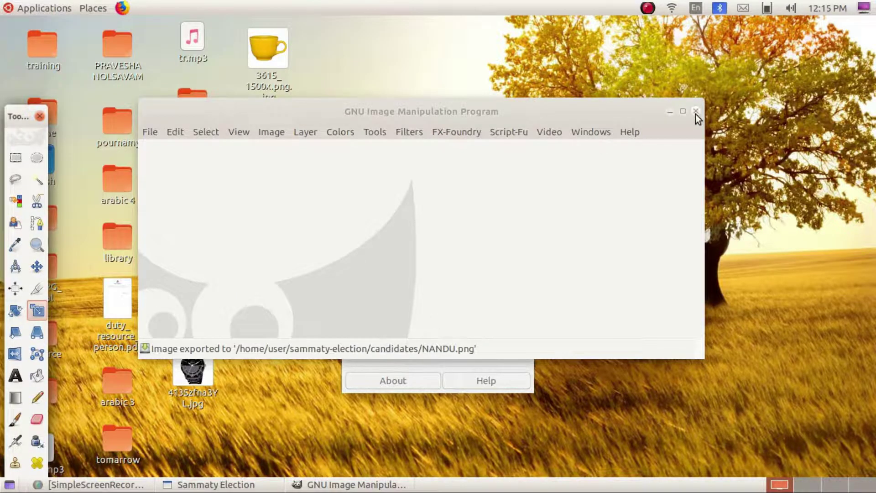
{"action": "left_click", "coordinate": [696, 112]}
{"action": "left_click", "coordinate": [439, 308]}
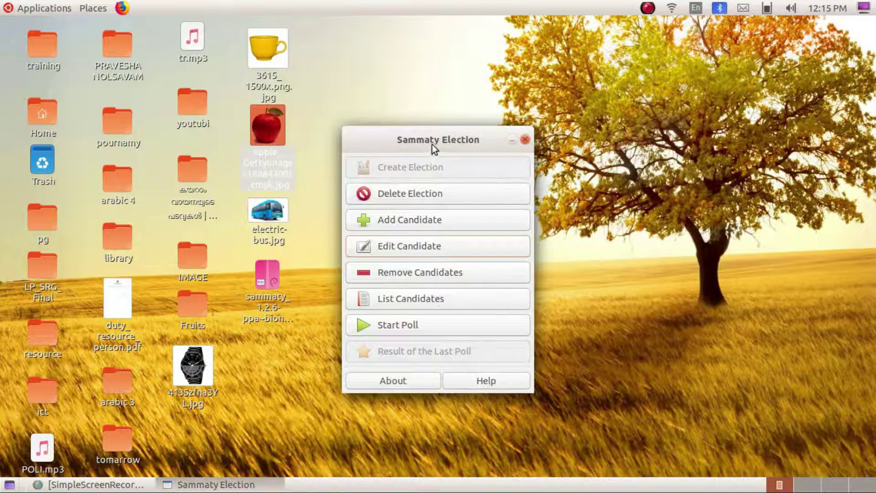
{"action": "left_click_drag", "start_coordinate": [432, 144], "coordinate": [485, 128]}
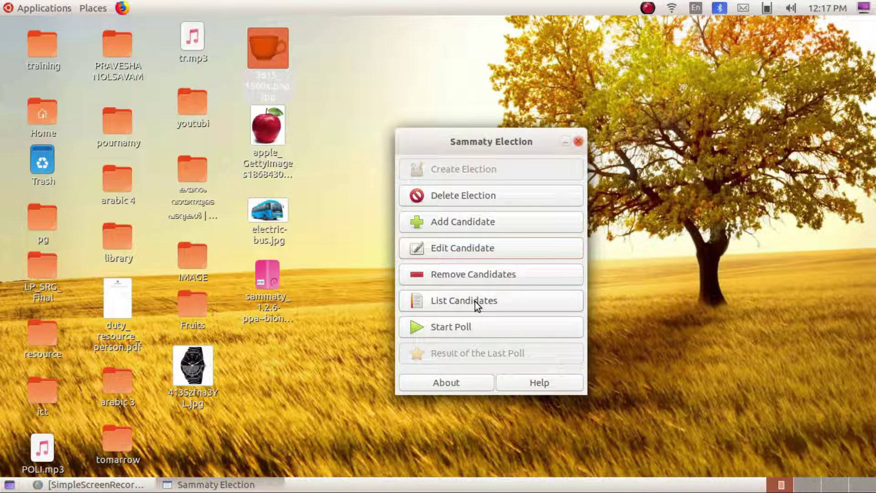
- Start the poll, entering the election password to open the SCHOOL ELECTION 2019 ballot
{"action": "left_click", "coordinate": [435, 330]}
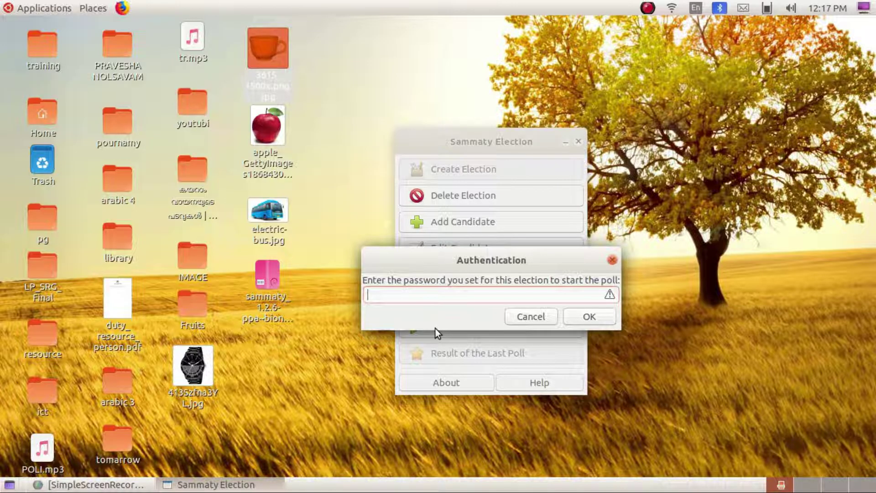
{"action": "type", "text": "123"}
{"action": "left_click", "coordinate": [575, 313]}
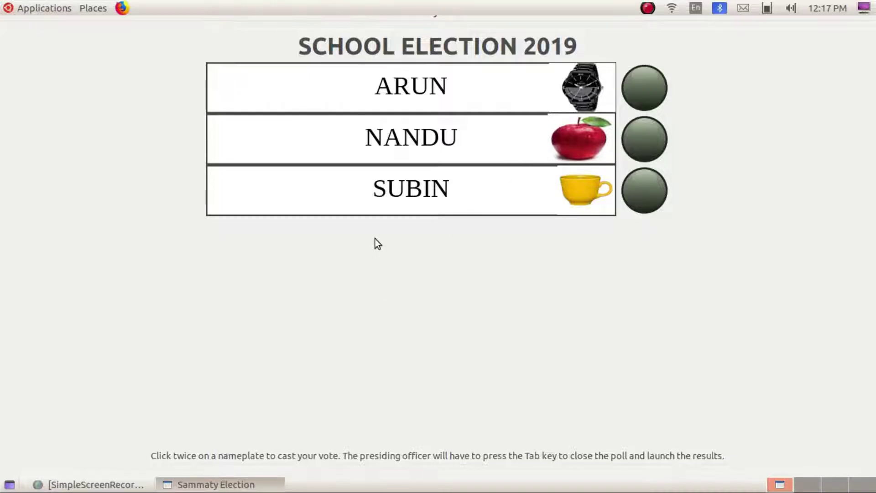
- Vote for NANDU by double-clicking his apple nameplate on the ballot
{"action": "double_click", "coordinate": [569, 140]}
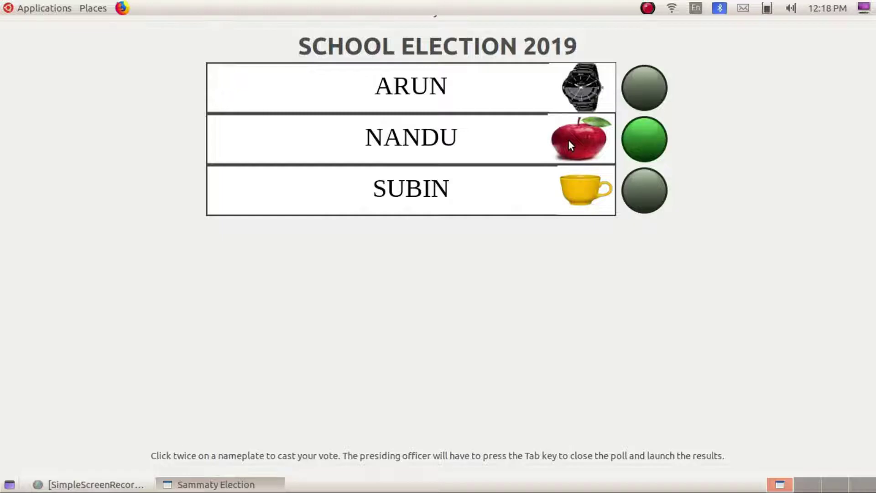